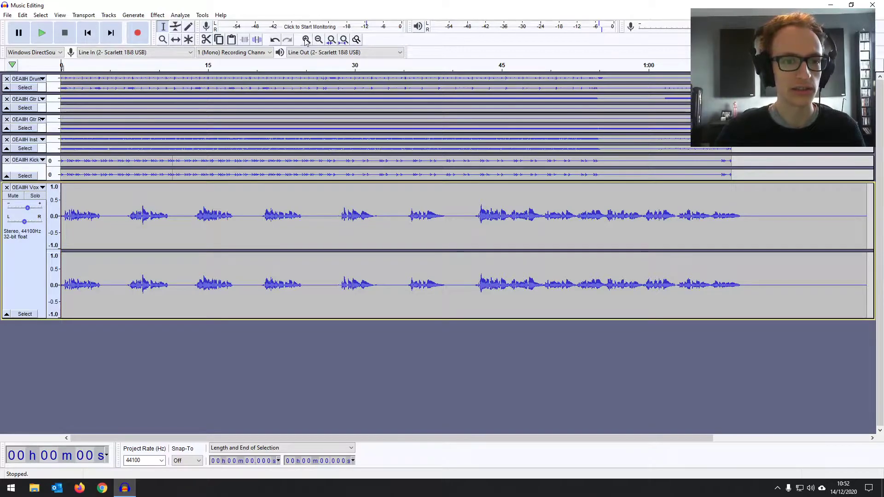
Step: Zoom in on the song's opening and play the mix from near the beginning
{"action": "key", "text": "ctrl+2"}
{"action": "key", "text": "space"}
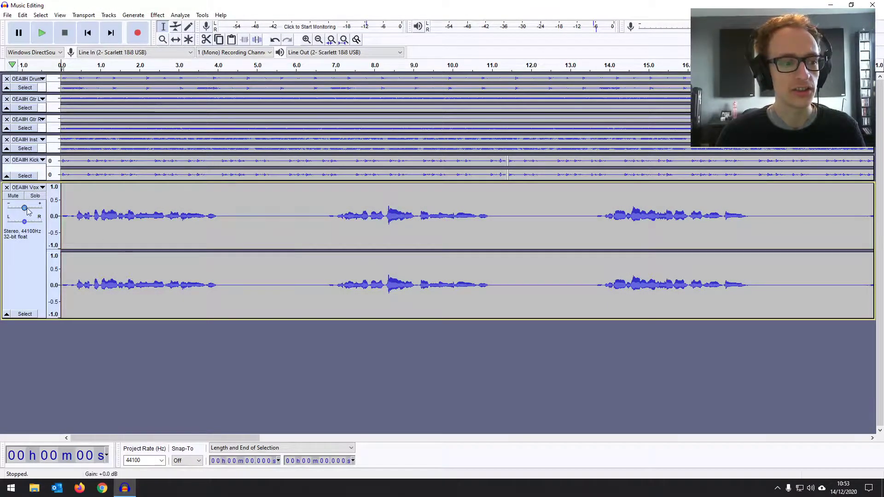
{"action": "mouse_move", "coordinate": [24, 208]}
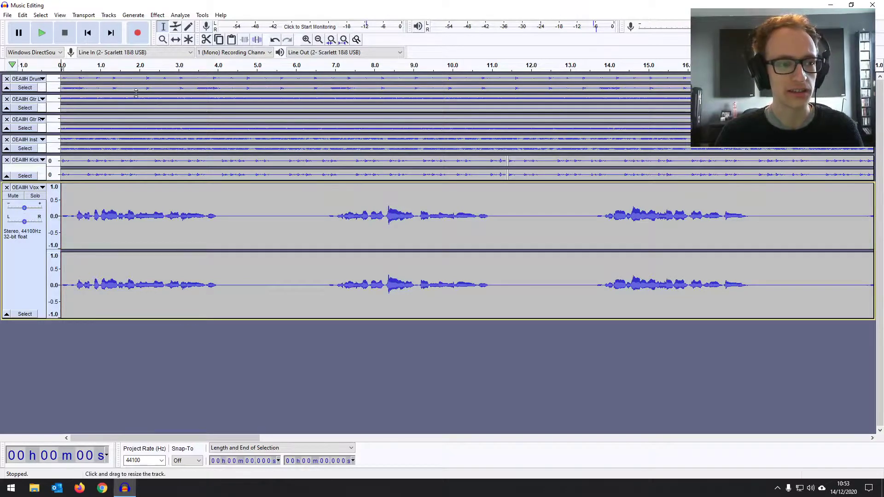
{"action": "left_click", "coordinate": [81, 202]}
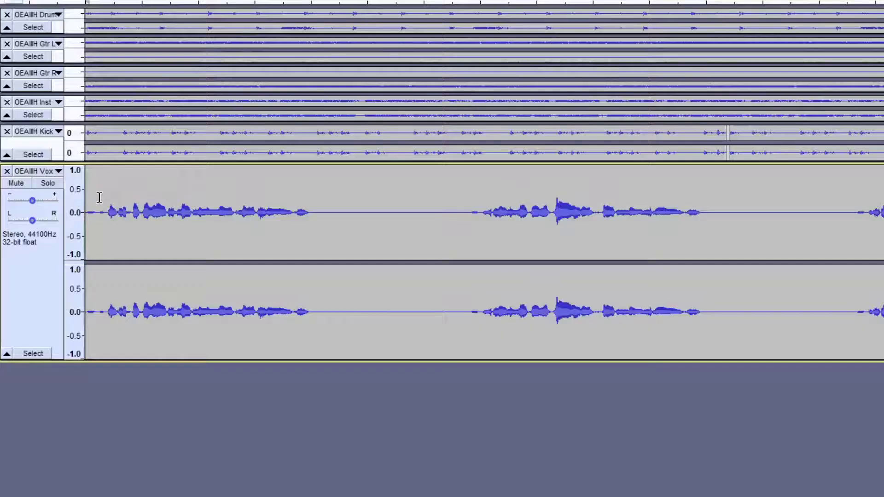
Step: Push the Vox gain up to +6 dB, settle it at +4 dB, and stop playback
{"action": "mouse_move", "coordinate": [32, 200]}
{"action": "left_mouse_down"}
{"action": "mouse_move", "coordinate": [44, 203]}
{"action": "mouse_move", "coordinate": [37, 206]}
{"action": "left_mouse_up"}
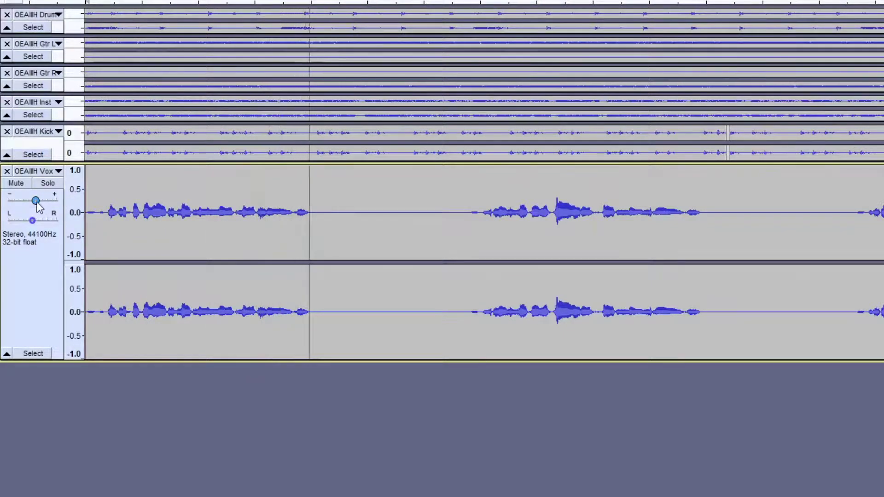
{"action": "mouse_move", "coordinate": [38, 207]}
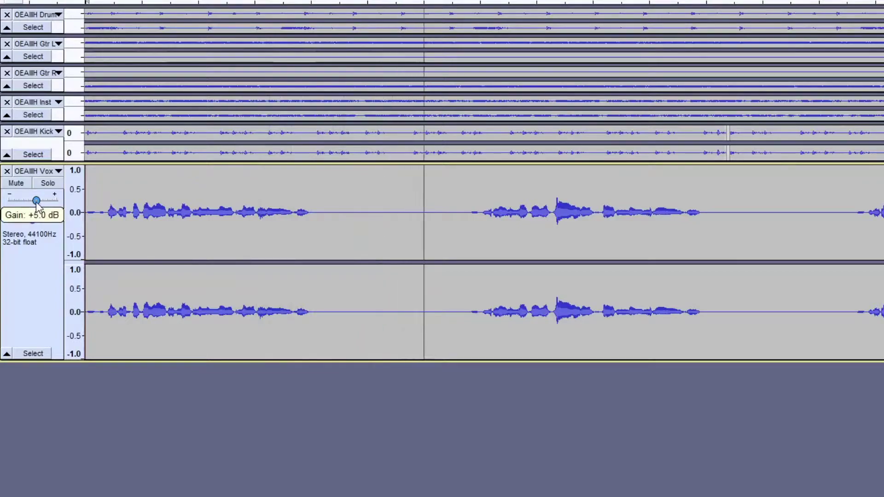
{"action": "scroll", "coordinate": [37, 207], "scroll_direction": "down", "scroll_amount": 1}
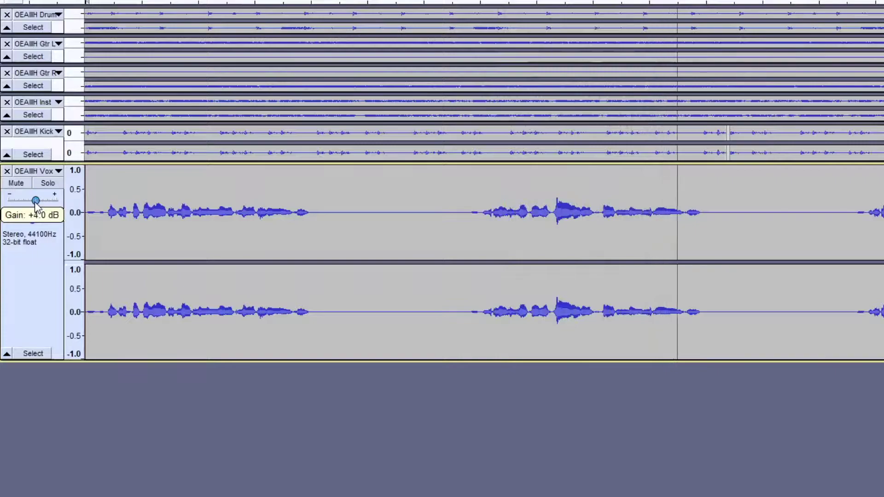
{"action": "key", "text": "space"}
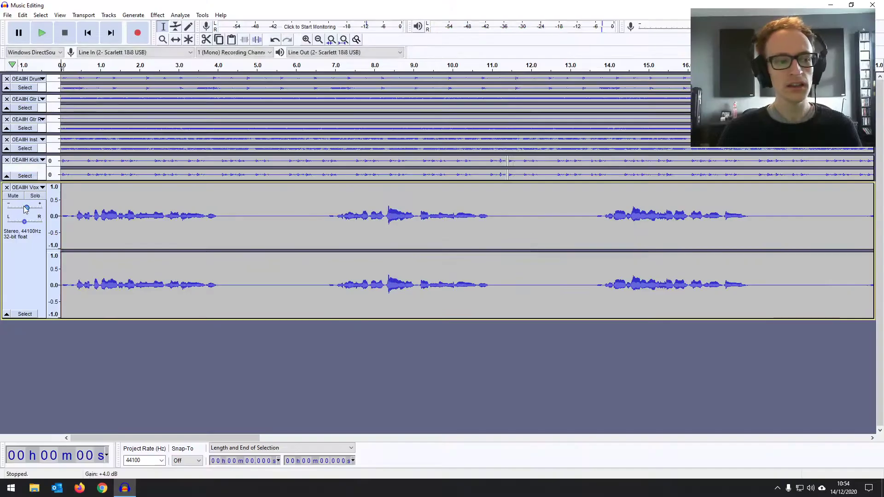
{"action": "mouse_move", "coordinate": [27, 210]}
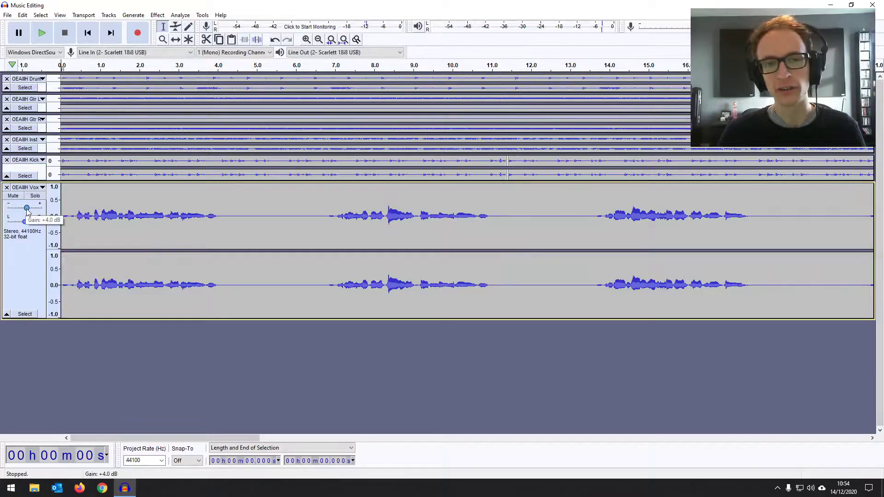
Step: Zoom out to the whole song and lower the Vox gain to +2 dB
{"action": "left_click", "coordinate": [319, 40]}
{"action": "left_click", "coordinate": [318, 40]}
{"action": "left_click", "coordinate": [319, 40]}
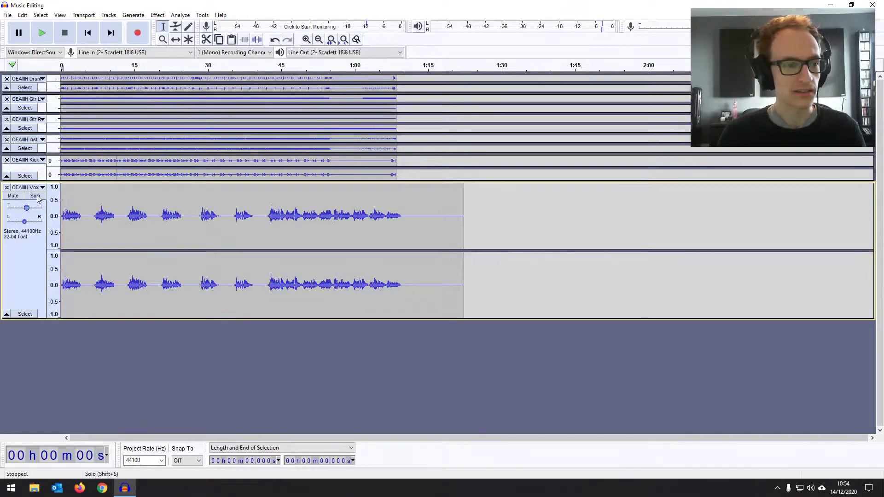
{"action": "left_click_drag", "start_coordinate": [26, 208], "coordinate": [24, 210]}
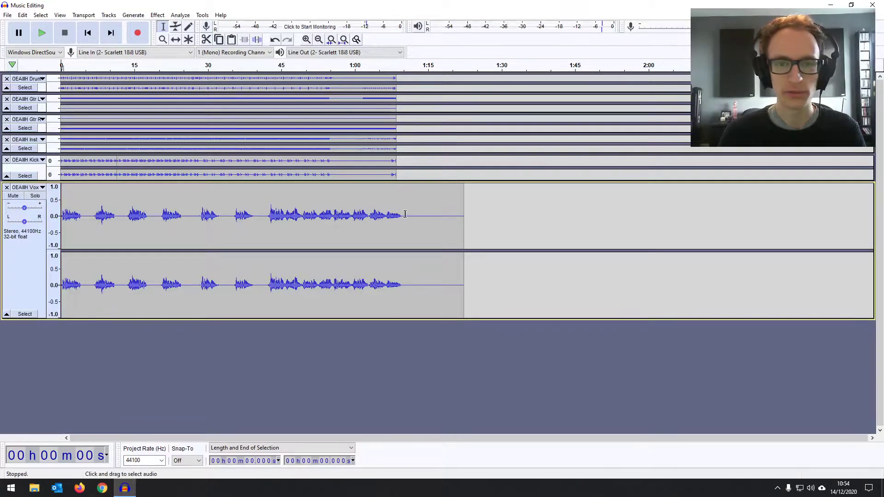
Step: Select the entire vocal take and set up Amplify with 3.5 dB
{"action": "left_click_drag", "start_coordinate": [409, 214], "coordinate": [61, 210]}
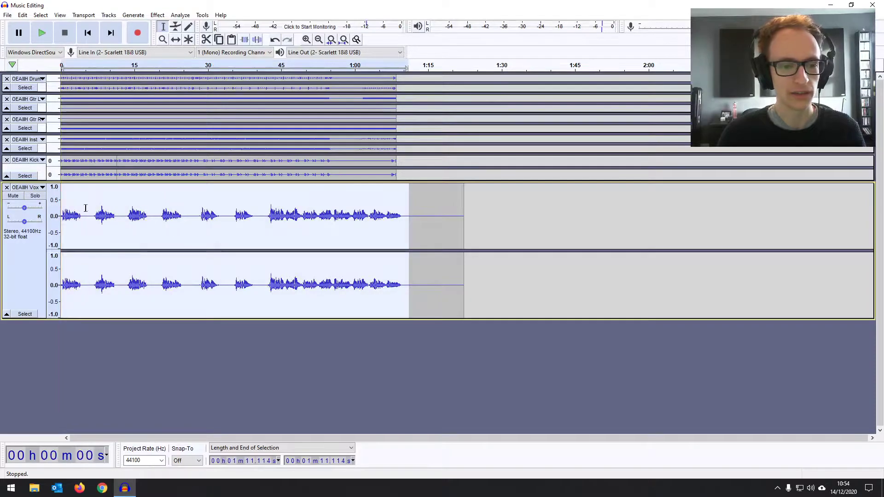
{"action": "left_click", "coordinate": [157, 15]}
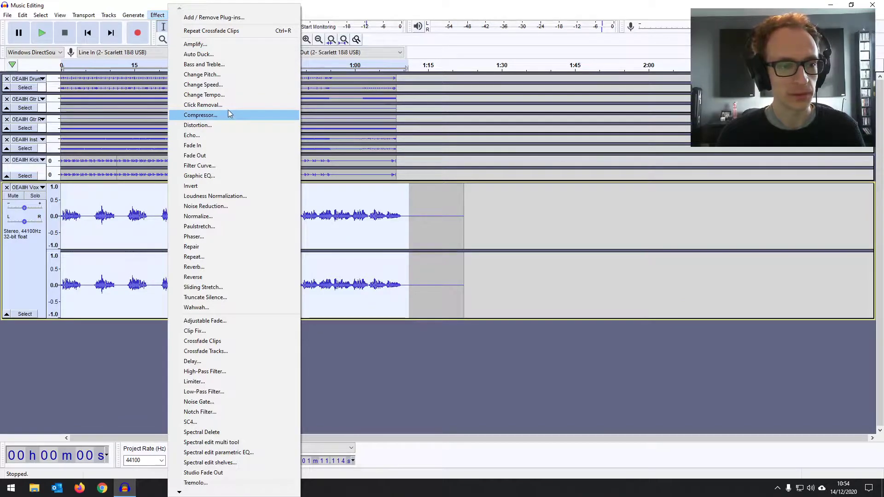
{"action": "left_click", "coordinate": [208, 46]}
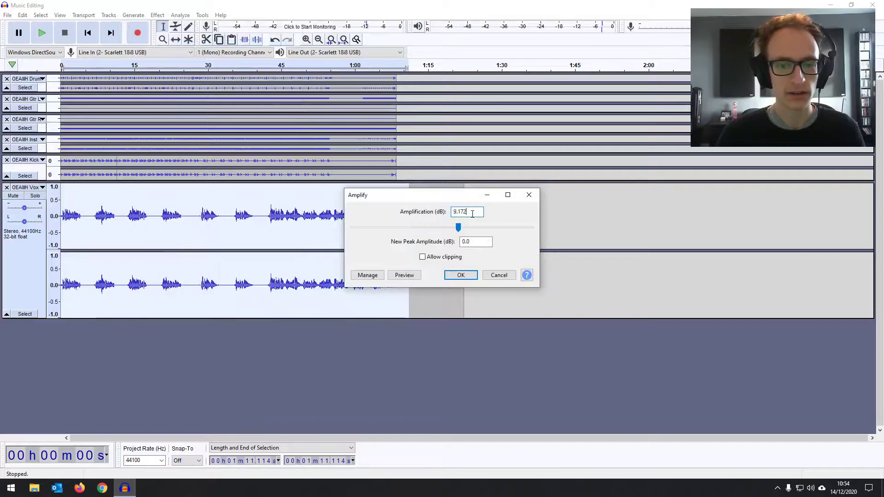
{"action": "type", "text": "3.5"}
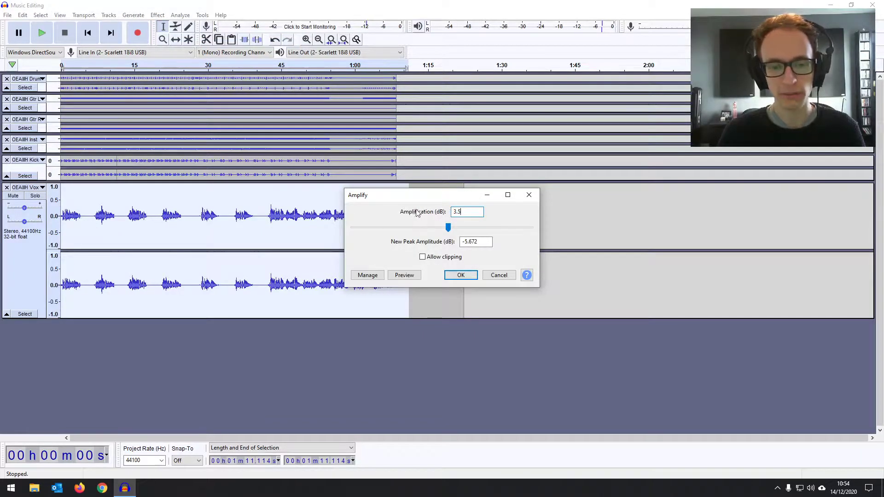
Step: Apply the 3.5 dB amplification, then play the mix from the start to check it
{"action": "left_click", "coordinate": [461, 275]}
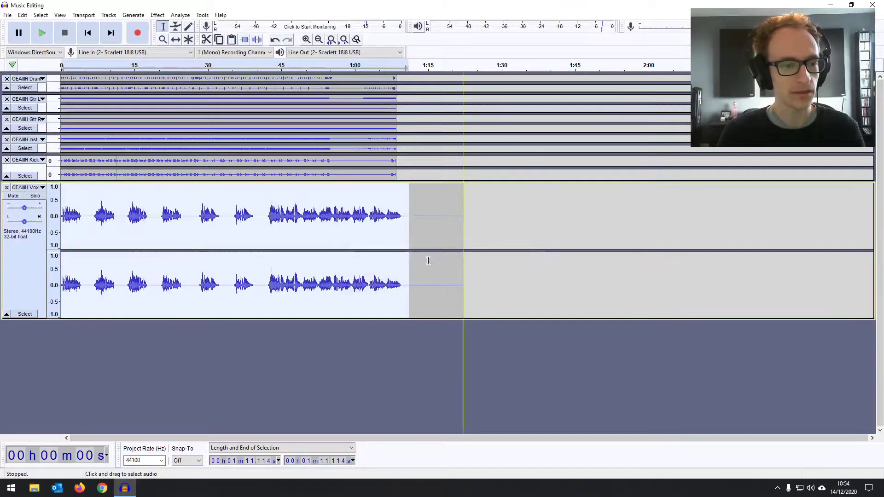
{"action": "left_click", "coordinate": [88, 32]}
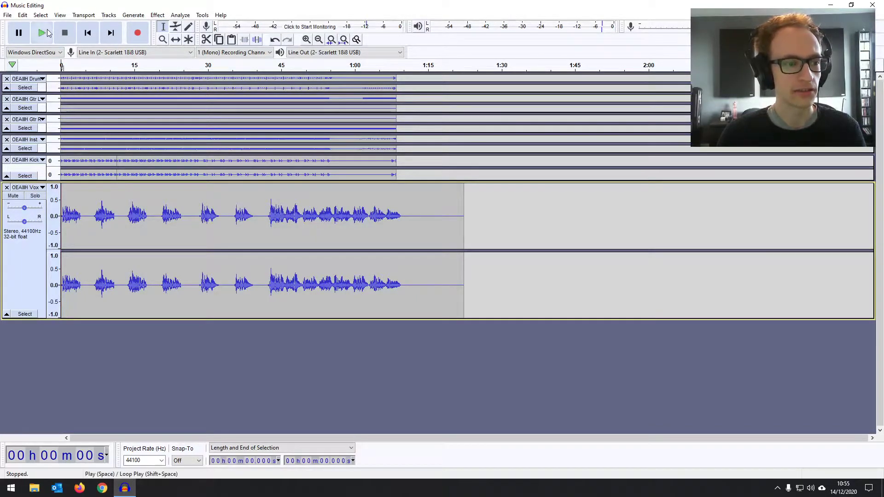
{"action": "left_click", "coordinate": [42, 33]}
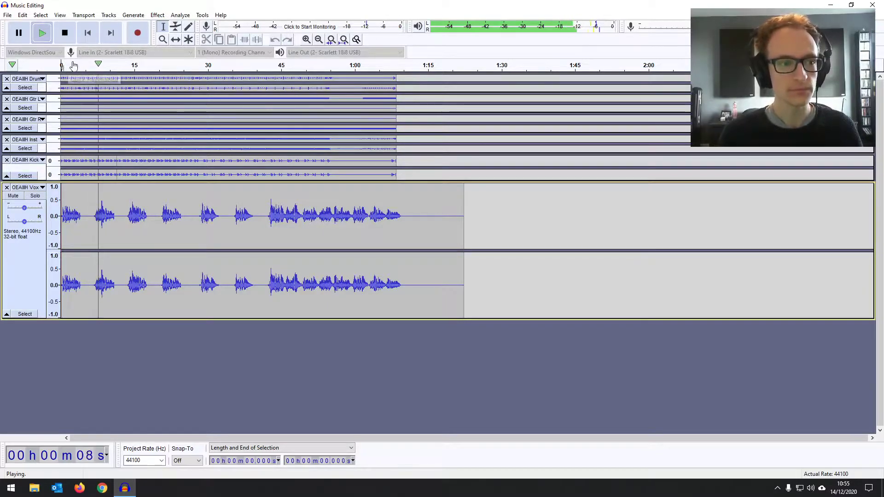
{"action": "key", "text": "space"}
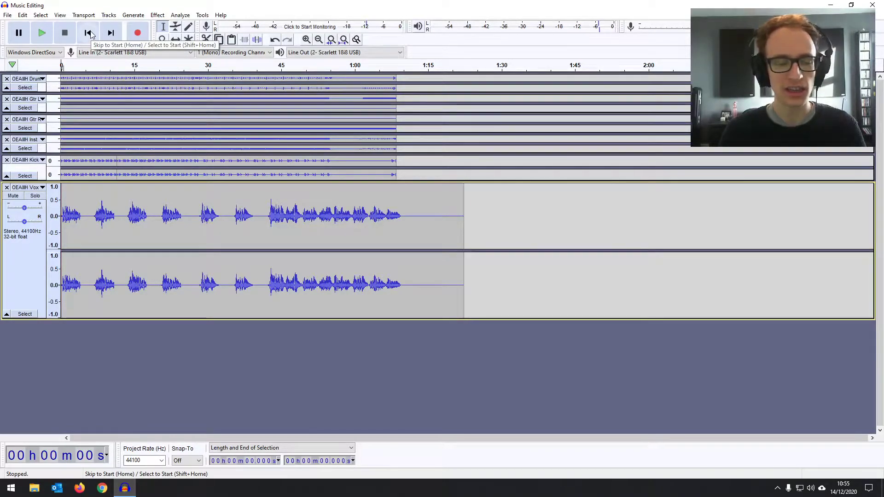
{"action": "left_click", "coordinate": [306, 40]}
Step: Select the vocal's 0–4.16 s phrase and open Filter Curve EQ above the waveform
{"action": "left_click", "coordinate": [307, 40]}
{"action": "left_click_drag", "start_coordinate": [62, 203], "coordinate": [141, 203]}
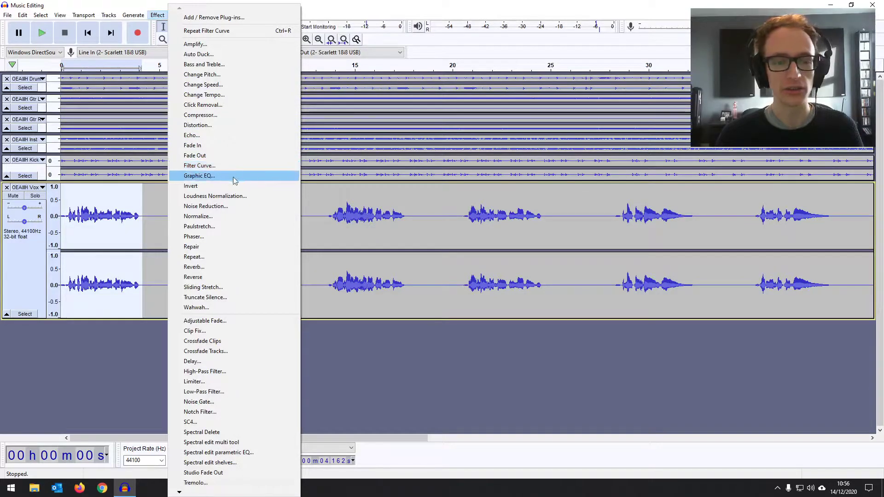
{"action": "left_click", "coordinate": [230, 168]}
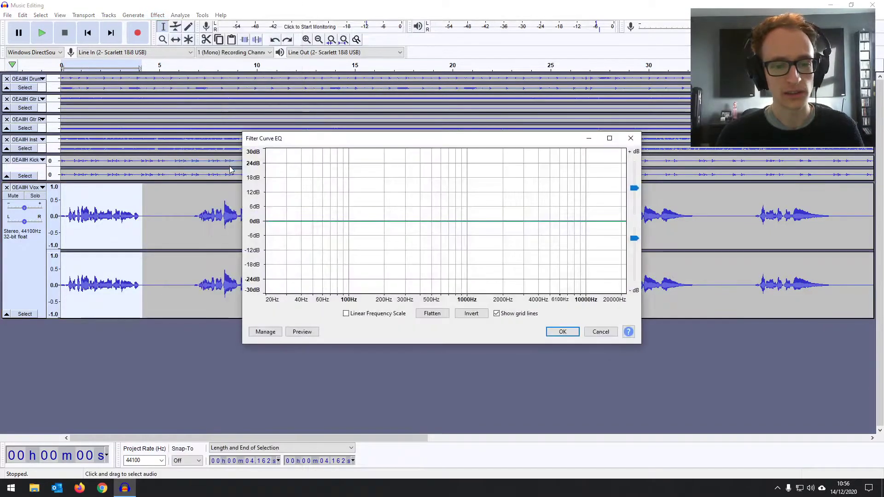
{"action": "left_click_drag", "start_coordinate": [333, 142], "coordinate": [325, 90]}
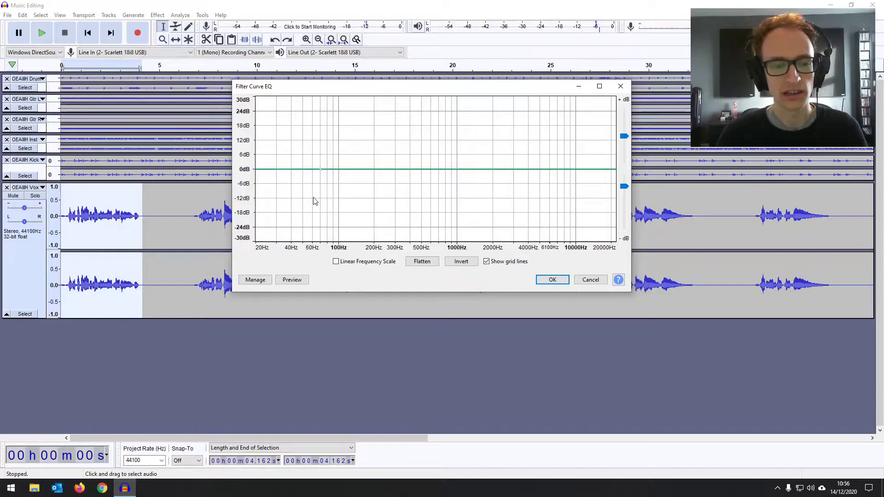
Step: Draw a -30 dB low cut below about 70 Hz on the EQ curve, previewing it
{"action": "left_click", "coordinate": [302, 223]}
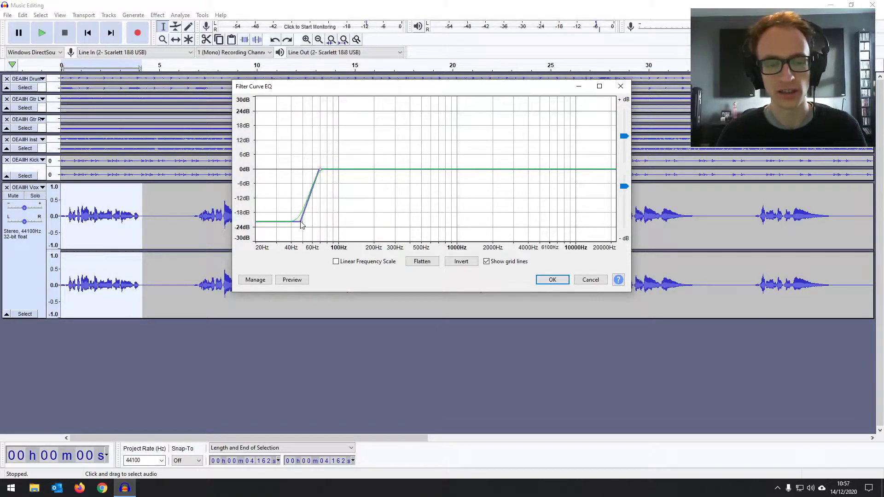
{"action": "left_click_drag", "start_coordinate": [302, 224], "coordinate": [312, 247]}
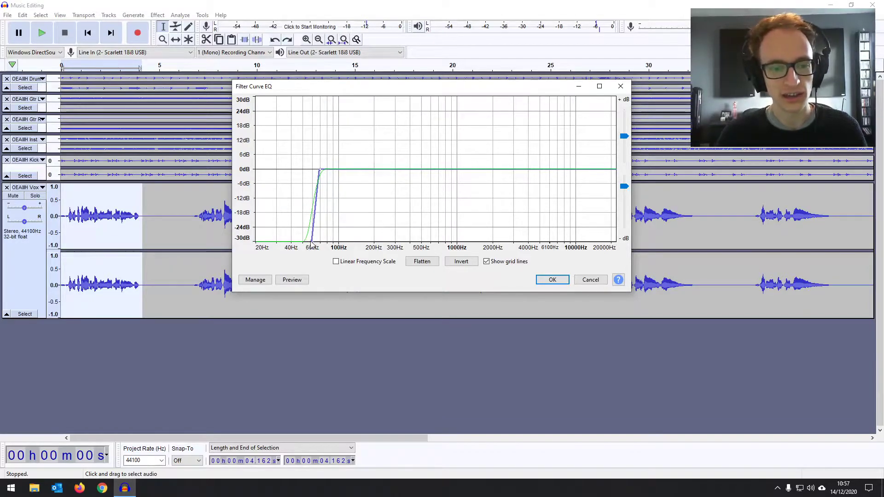
{"action": "mouse_move", "coordinate": [311, 244]}
{"action": "left_mouse_down"}
{"action": "mouse_move", "coordinate": [320, 243]}
{"action": "mouse_move", "coordinate": [311, 246]}
{"action": "left_mouse_up"}
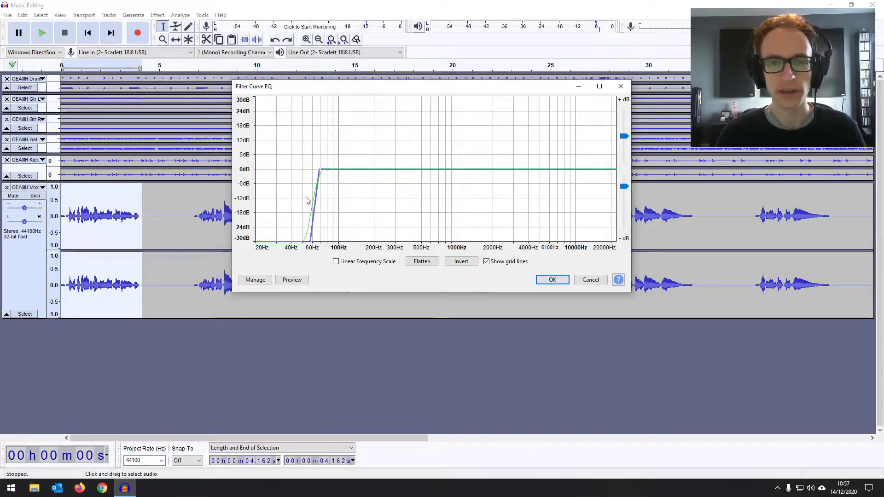
{"action": "left_click", "coordinate": [302, 280]}
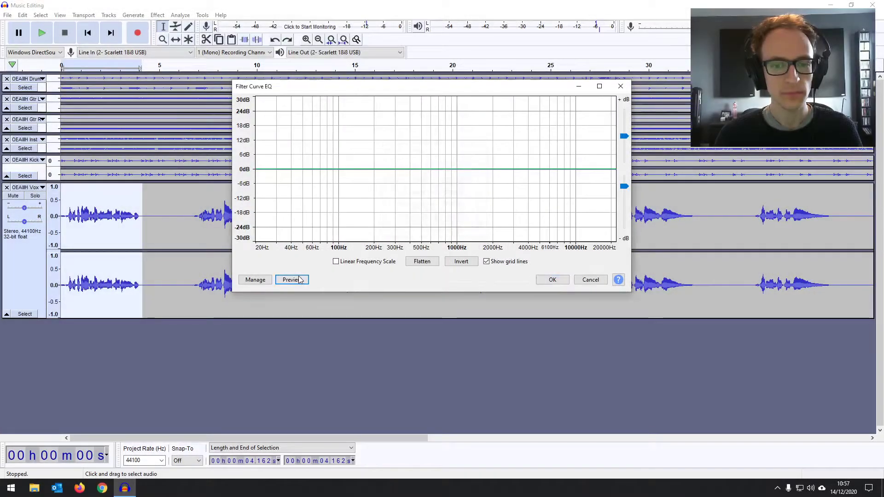
{"action": "left_click", "coordinate": [322, 170]}
{"action": "left_click_drag", "start_coordinate": [311, 183], "coordinate": [317, 248]}
Step: Apply the low cut to the phrase, then undo it and clear the selection
{"action": "left_click", "coordinate": [553, 279]}
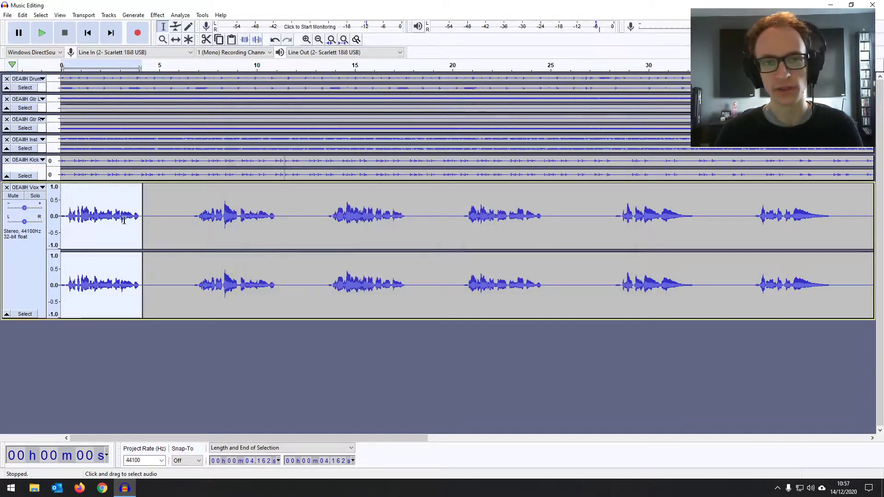
{"action": "left_click", "coordinate": [274, 41]}
{"action": "left_click", "coordinate": [274, 40]}
Step: Select the entire vocal take and reapply the saved curve with Repeat Filter Curve
{"action": "left_click", "coordinate": [319, 39]}
{"action": "left_click", "coordinate": [319, 39]}
{"action": "left_click", "coordinate": [319, 39]}
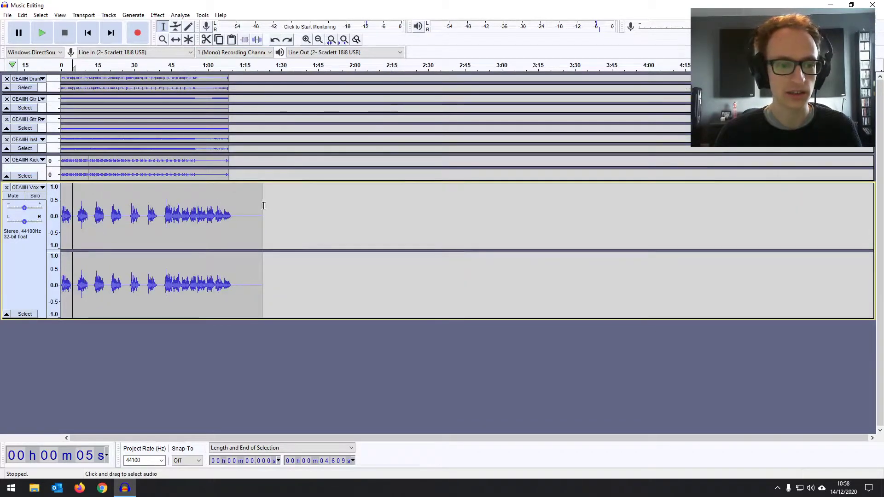
{"action": "left_click_drag", "start_coordinate": [264, 206], "coordinate": [60, 251]}
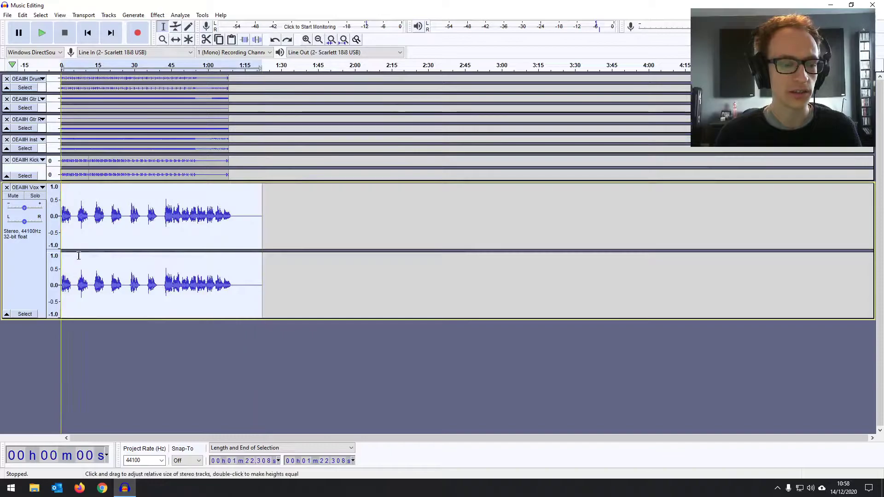
{"action": "left_click", "coordinate": [157, 16]}
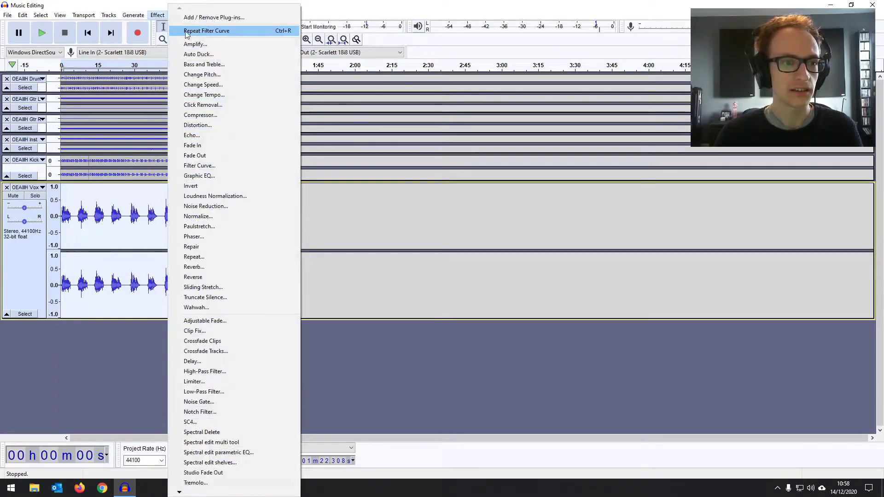
{"action": "left_click", "coordinate": [240, 31]}
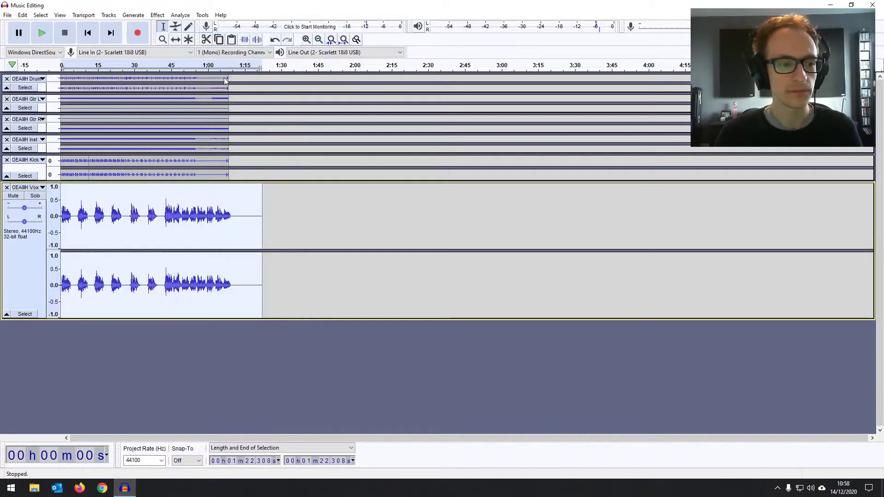
Step: Clear the selection and zoom in on the first 30 seconds of the song
{"action": "left_click", "coordinate": [88, 33]}
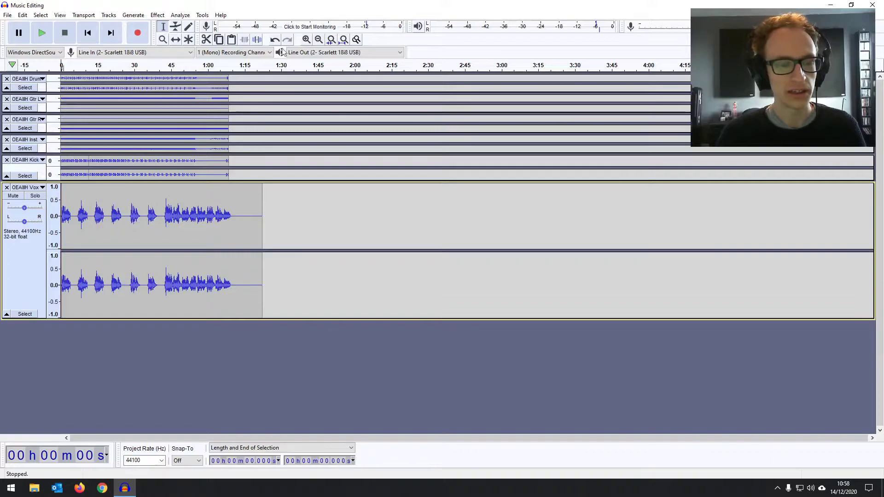
{"action": "left_click", "coordinate": [306, 39]}
{"action": "left_click", "coordinate": [306, 39]}
{"action": "left_click", "coordinate": [307, 39]}
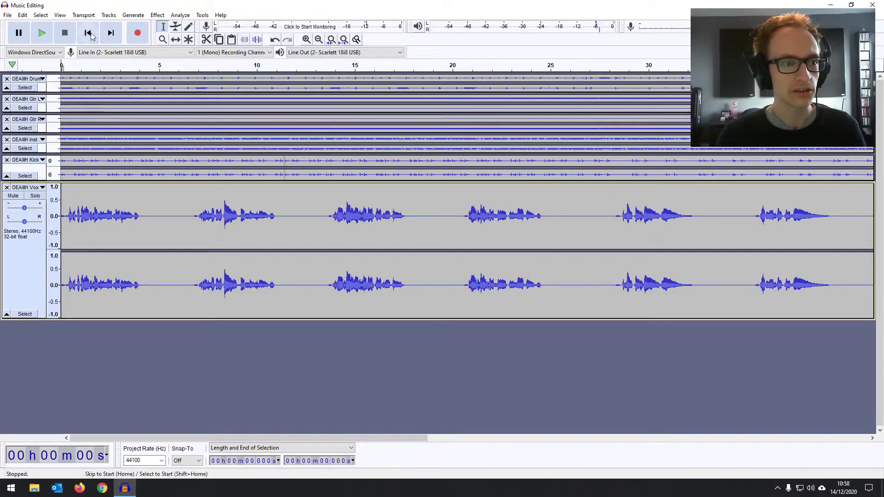
Step: Solo the Vox track, play it briefly, and select its first 4-second phrase
{"action": "left_click", "coordinate": [35, 196]}
{"action": "key", "text": "space"}
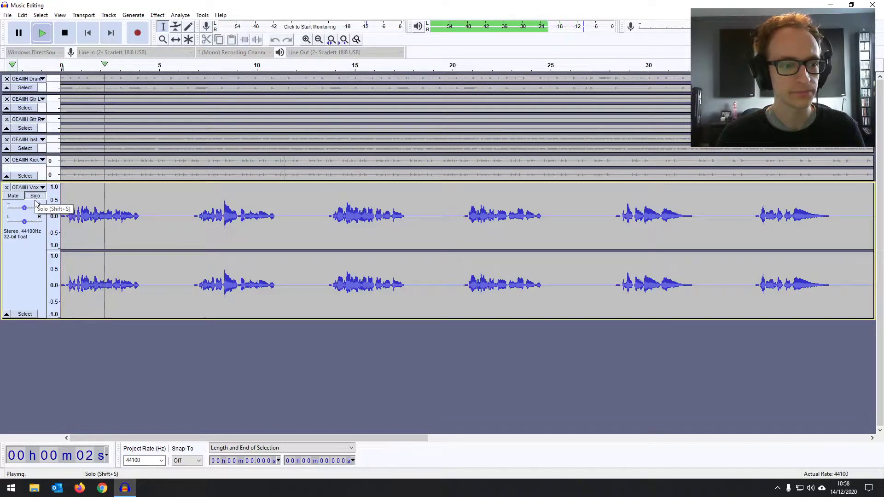
{"action": "key", "text": "space"}
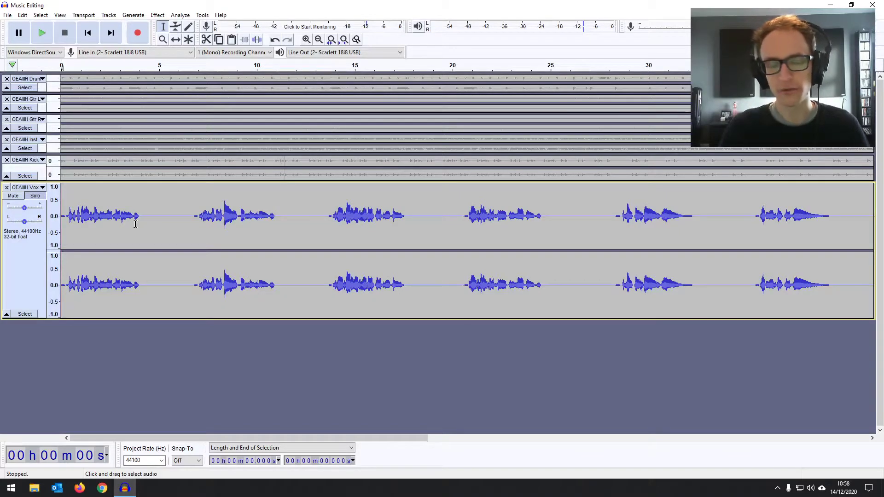
{"action": "left_click_drag", "start_coordinate": [140, 216], "coordinate": [63, 216]}
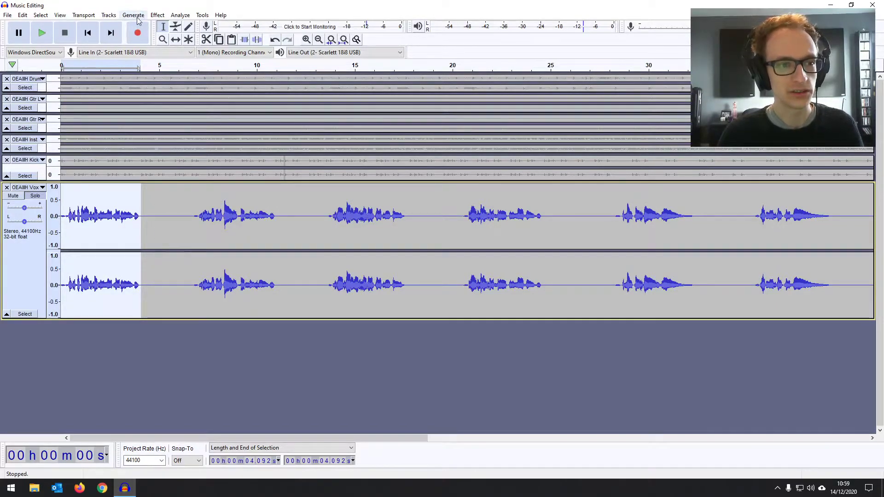
Step: In Filter Curve EQ, carve a dip of about -6 dB between 200 and 500 Hz
{"action": "left_click", "coordinate": [157, 16]}
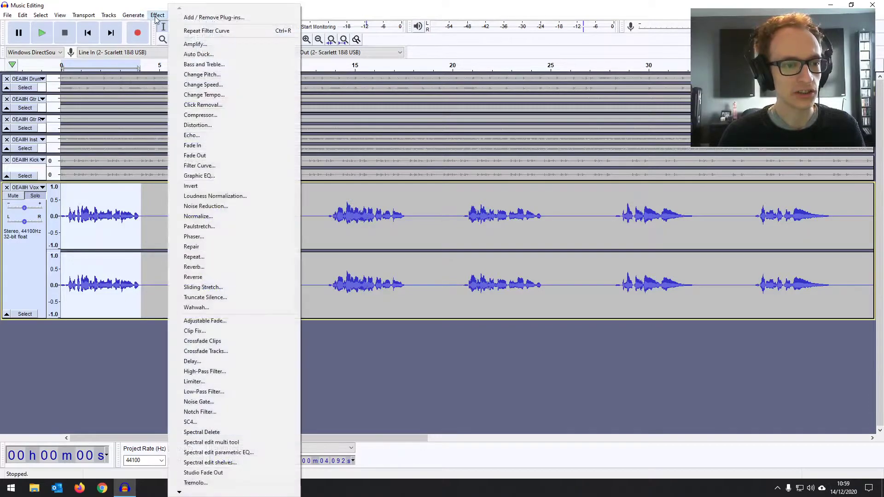
{"action": "left_click", "coordinate": [223, 167]}
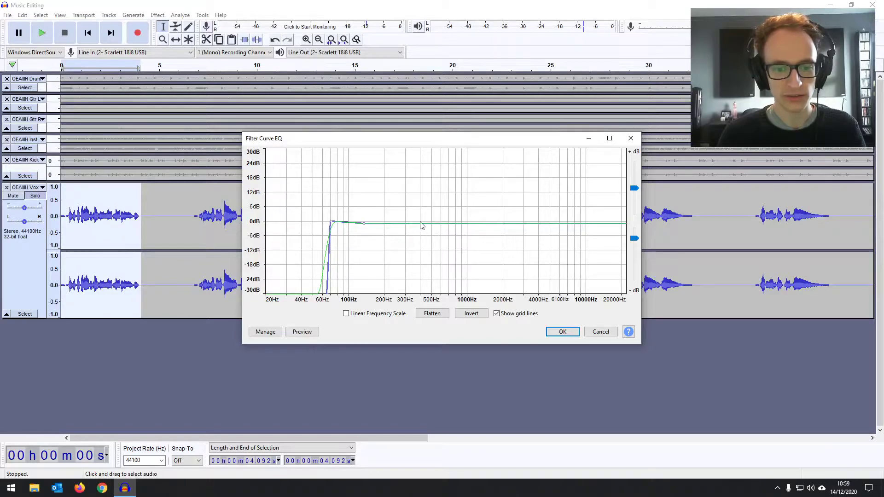
{"action": "left_click_drag", "start_coordinate": [384, 224], "coordinate": [431, 226]}
{"action": "left_click", "coordinate": [433, 223]}
{"action": "left_click_drag", "start_coordinate": [433, 224], "coordinate": [432, 223]}
{"action": "left_click_drag", "start_coordinate": [364, 223], "coordinate": [374, 222]}
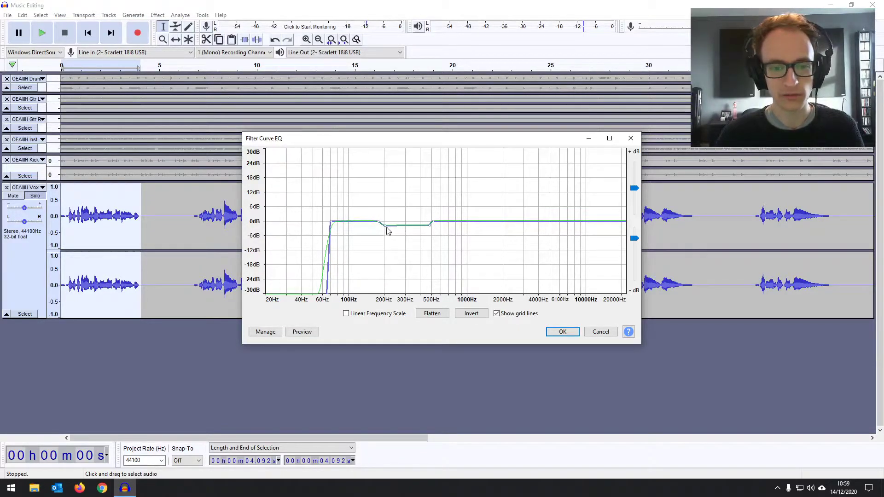
{"action": "left_click_drag", "start_coordinate": [387, 227], "coordinate": [432, 239]}
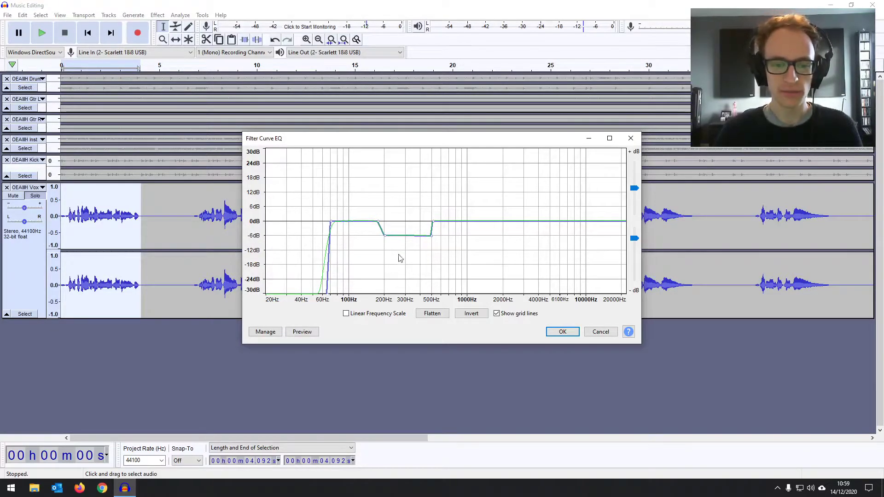
{"action": "mouse_move", "coordinate": [431, 236]}
{"action": "left_mouse_down"}
{"action": "mouse_move", "coordinate": [423, 221]}
{"action": "mouse_move", "coordinate": [422, 236]}
{"action": "left_mouse_up"}
Step: Preview the dip, then add curve points near 600 Hz and 1000 Hz
{"action": "left_click", "coordinate": [300, 332]}
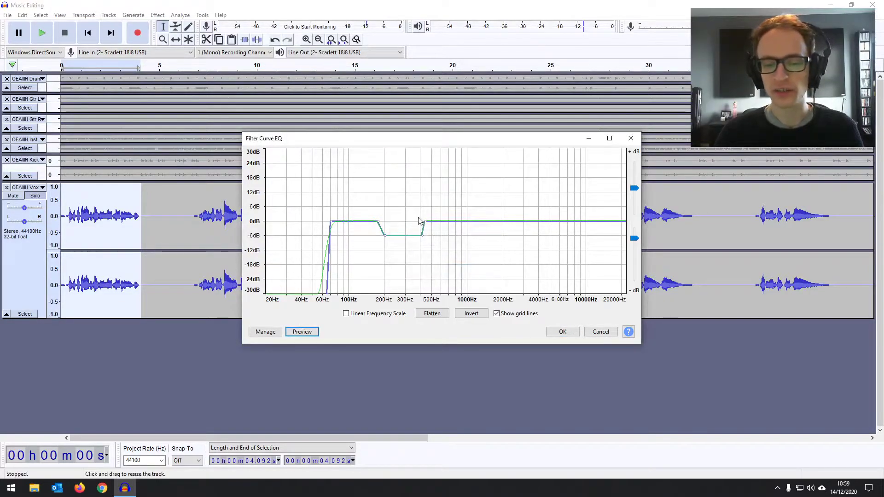
{"action": "left_click", "coordinate": [441, 224]}
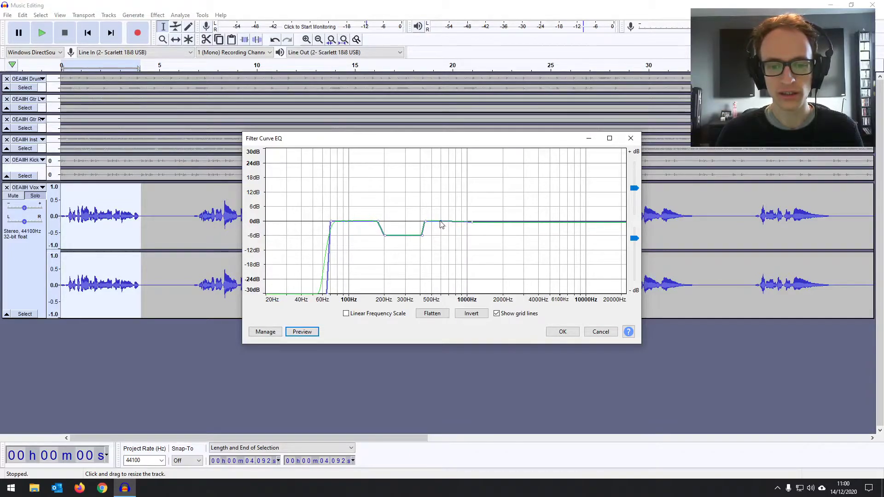
{"action": "left_click", "coordinate": [473, 223]}
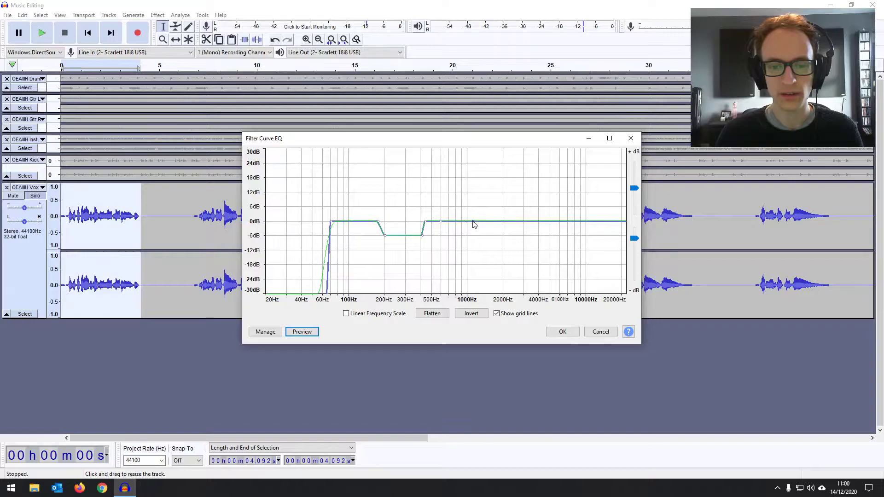
Step: Shape a boost of about +12 dB near 800 Hz and preview it briefly
{"action": "left_click_drag", "start_coordinate": [471, 222], "coordinate": [450, 158]}
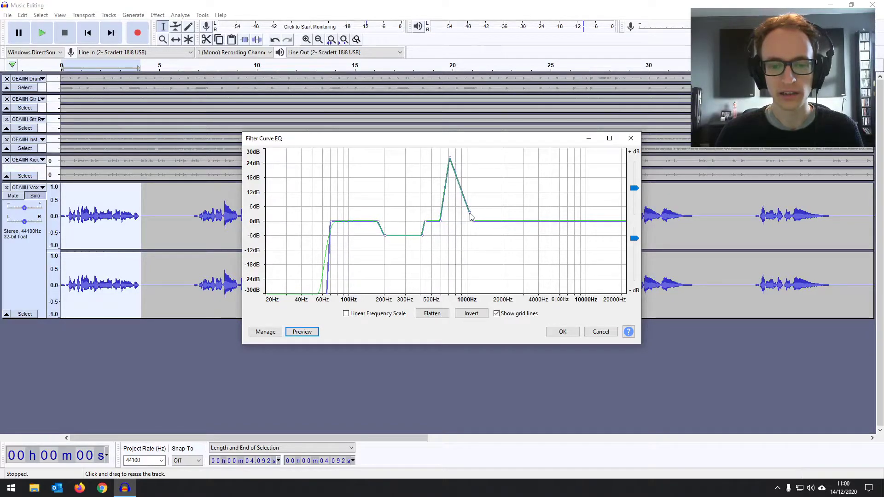
{"action": "left_click_drag", "start_coordinate": [470, 213], "coordinate": [466, 189]}
{"action": "left_click_drag", "start_coordinate": [450, 158], "coordinate": [454, 190]}
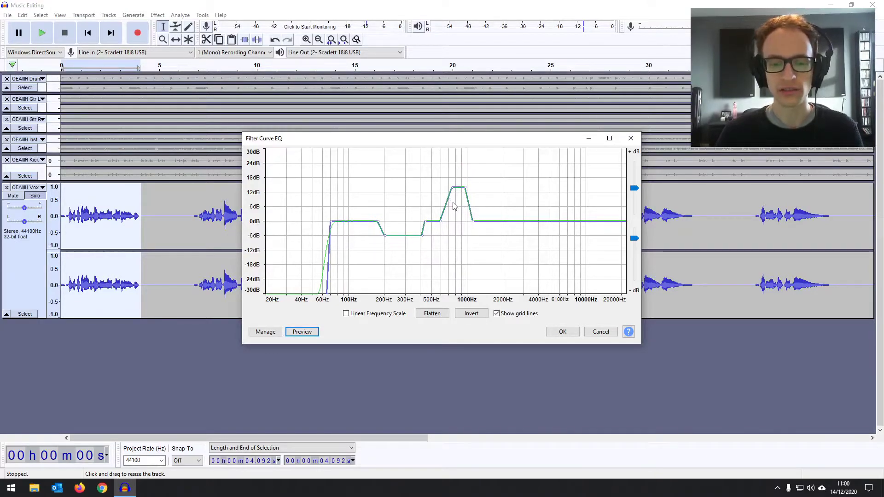
{"action": "left_click_drag", "start_coordinate": [443, 224], "coordinate": [450, 224]}
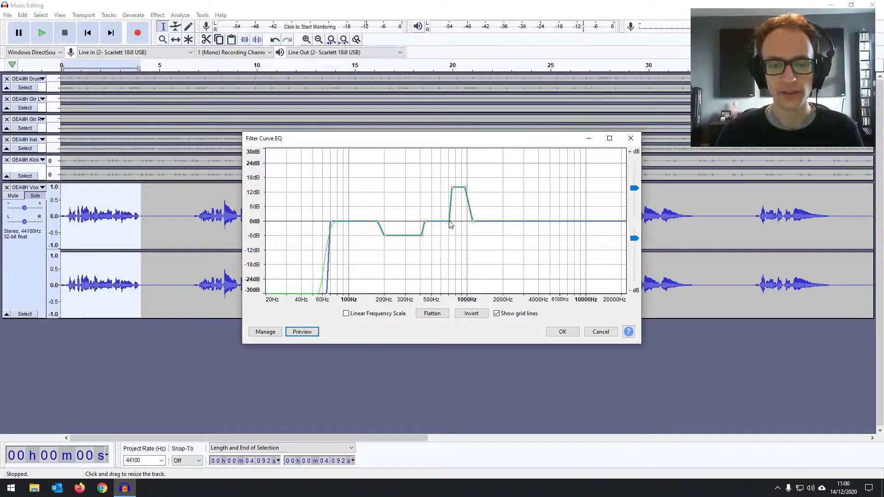
{"action": "left_click", "coordinate": [297, 333]}
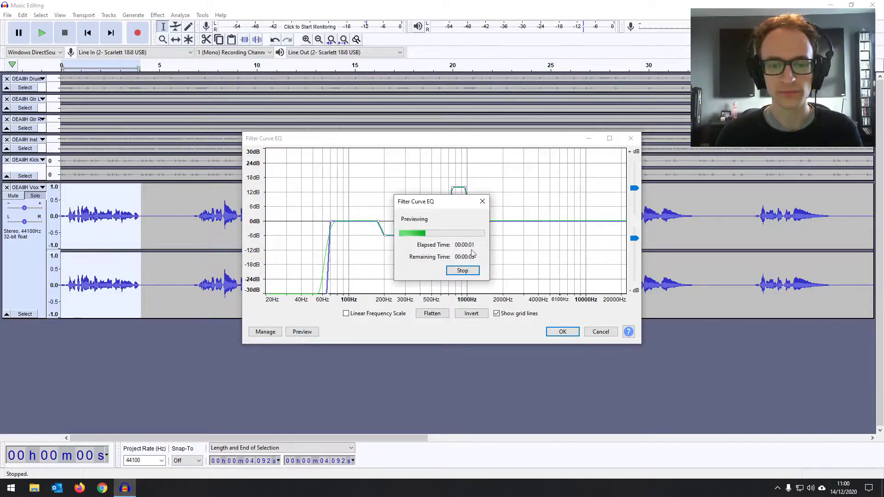
{"action": "left_click", "coordinate": [462, 271]}
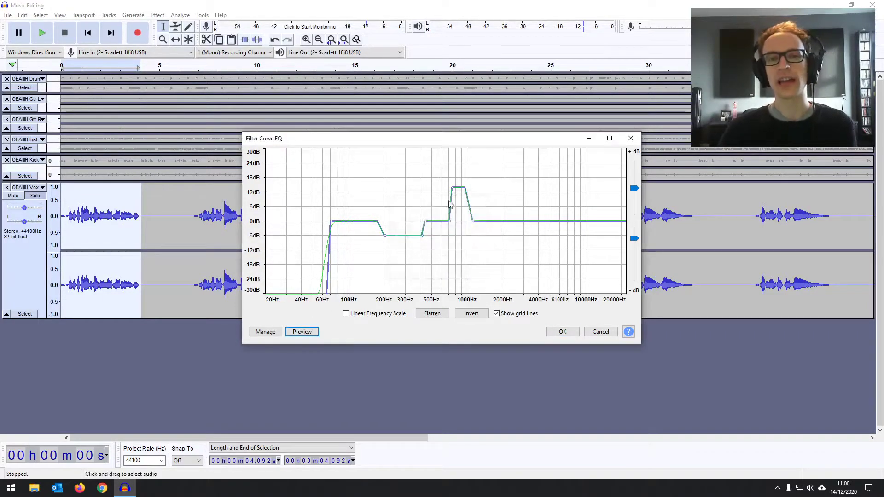
Step: Turn the boost into a cut around 600–1000 Hz and ease the 200–500 Hz dip to -3 dB
{"action": "left_click_drag", "start_coordinate": [451, 226], "coordinate": [438, 224]}
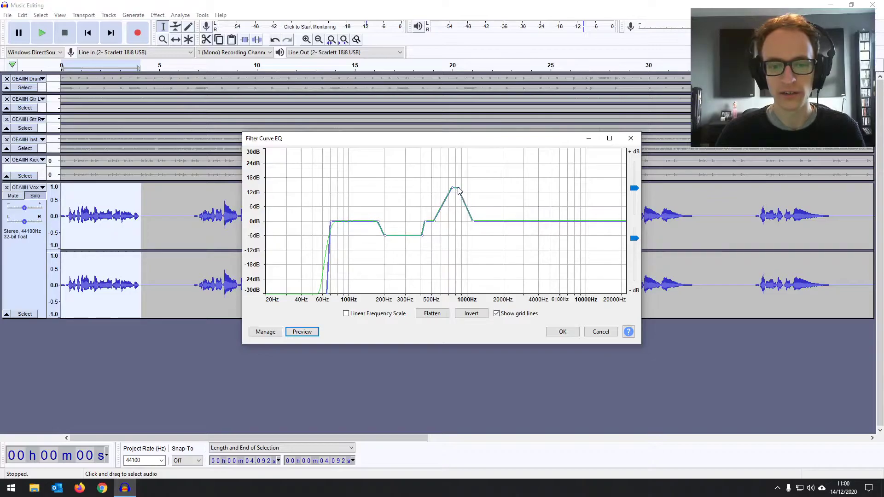
{"action": "left_click_drag", "start_coordinate": [454, 191], "coordinate": [460, 236]}
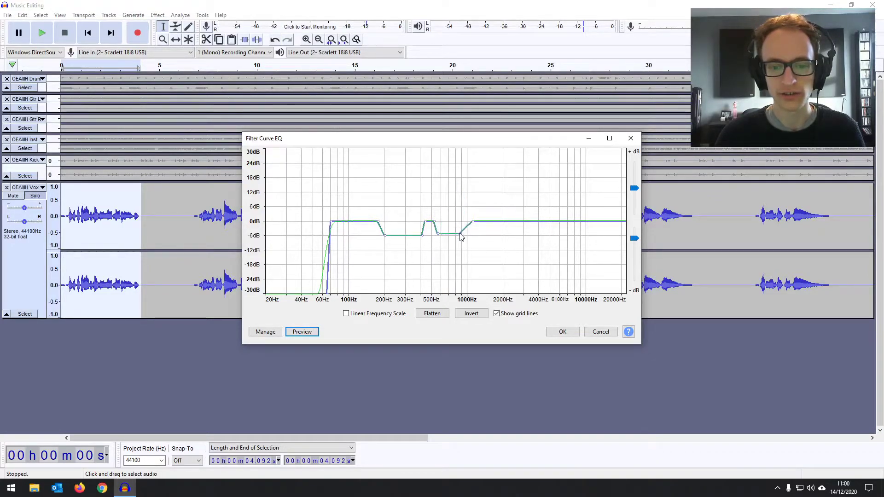
{"action": "left_click_drag", "start_coordinate": [420, 235], "coordinate": [421, 229]}
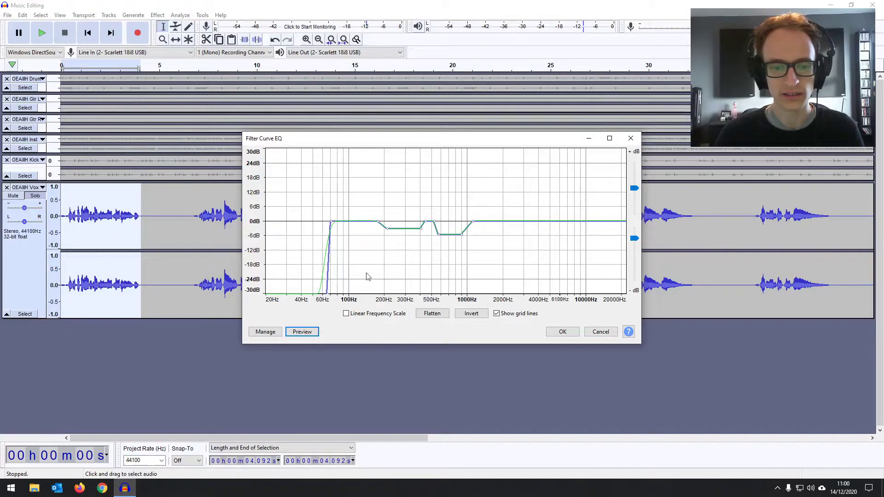
Step: Deepen the midrange cut to about -11 dB, previewing before and after, and raise the EQ window
{"action": "left_click", "coordinate": [301, 332]}
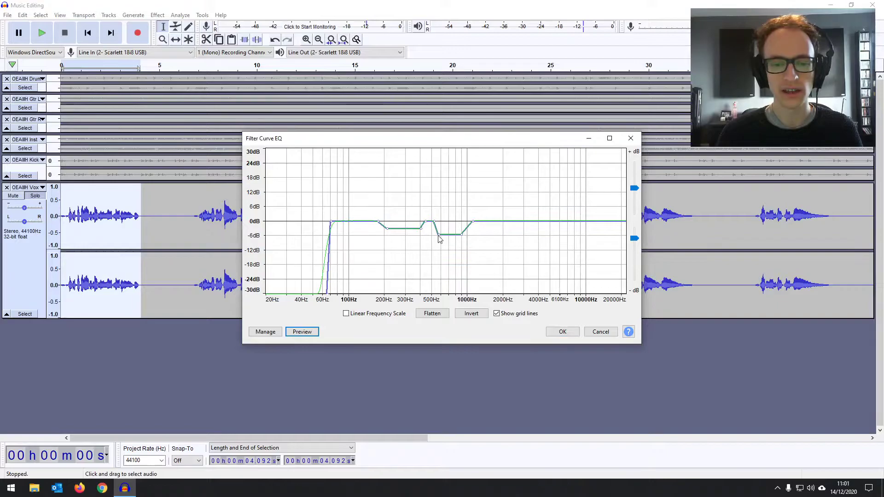
{"action": "left_click_drag", "start_coordinate": [462, 235], "coordinate": [454, 265]}
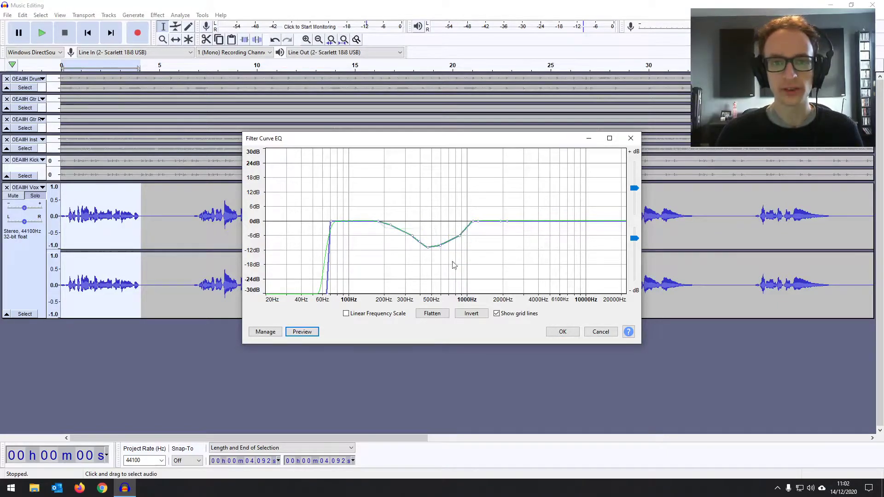
{"action": "left_click", "coordinate": [302, 332]}
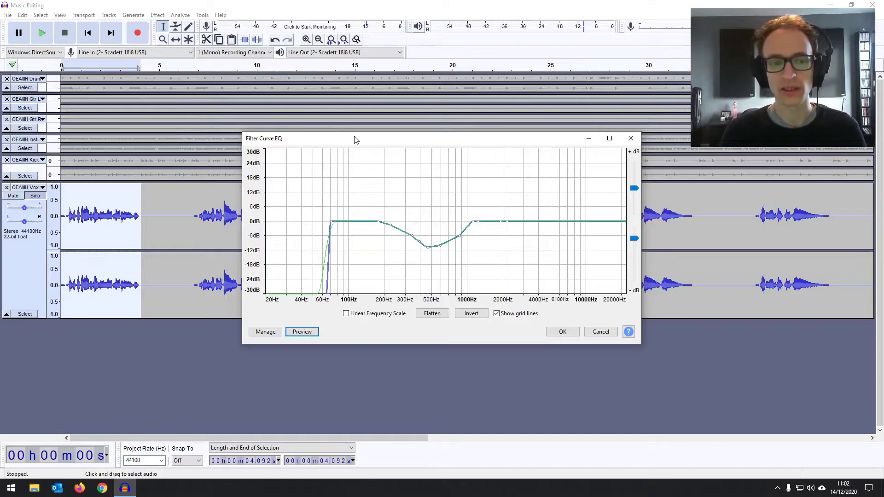
{"action": "left_click_drag", "start_coordinate": [354, 138], "coordinate": [359, 116]}
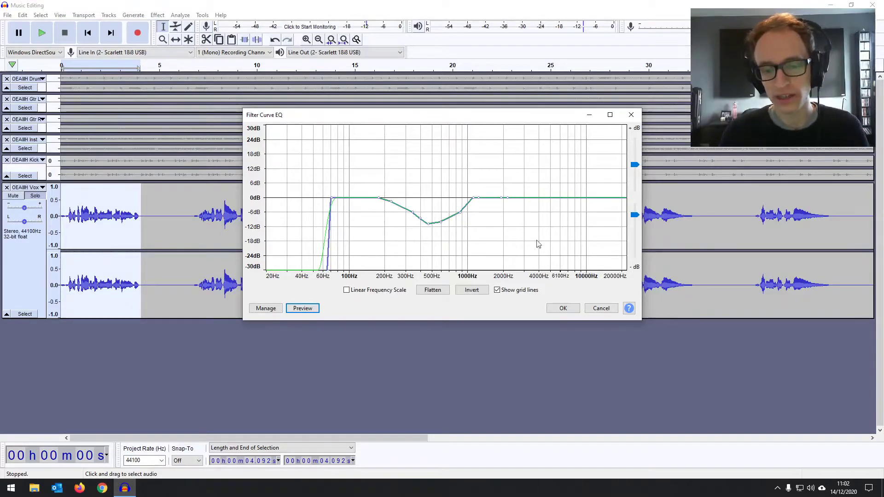
Step: Apply the EQ to the phrase, then reapply the same Filter Curve to the whole vocal clip
{"action": "left_click", "coordinate": [563, 309]}
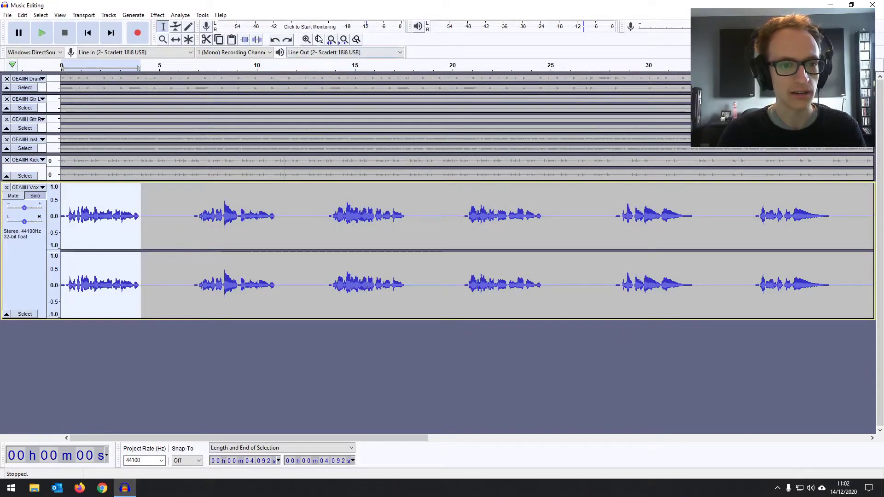
{"action": "key", "text": "ctrl+3"}
{"action": "key", "text": "ctrl+3"}
{"action": "key", "text": "ctrl+3"}
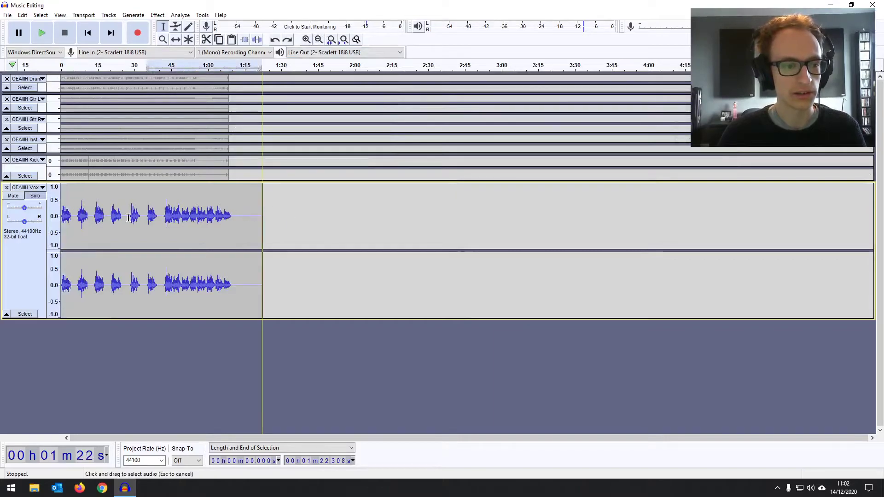
{"action": "left_click_drag", "start_coordinate": [262, 216], "coordinate": [61, 217]}
{"action": "left_click", "coordinate": [157, 15]}
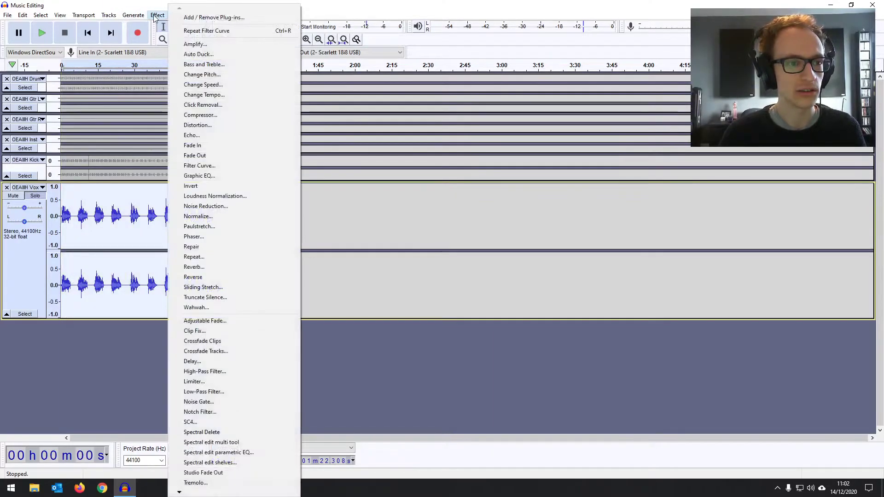
{"action": "left_click", "coordinate": [205, 30]}
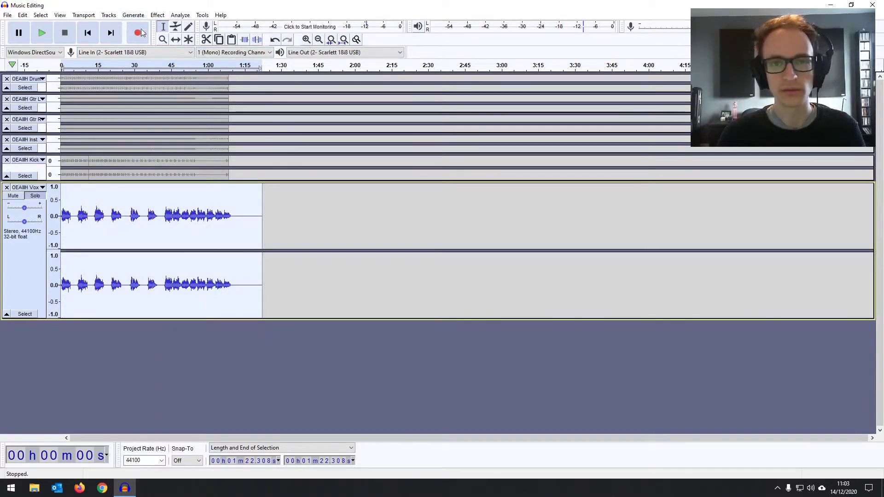
Step: Zoom in on the timeline and play the mix from the start of the song
{"action": "left_click", "coordinate": [306, 40]}
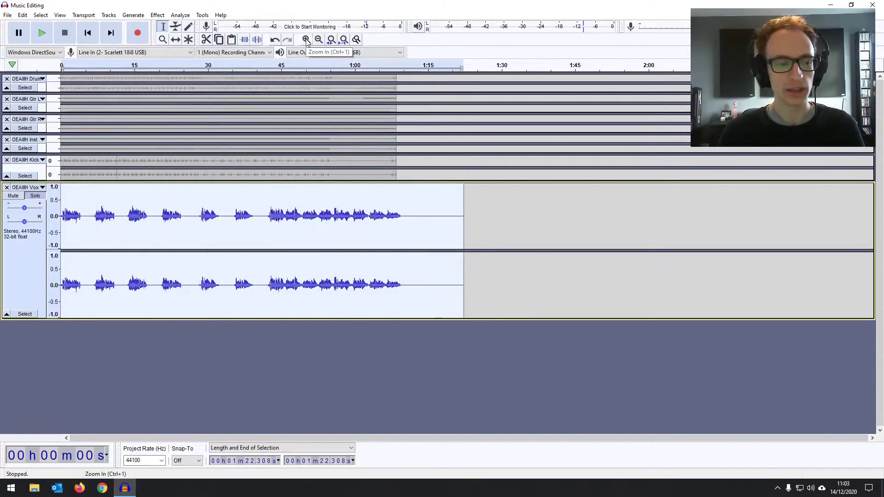
{"action": "left_click", "coordinate": [306, 40]}
{"action": "left_click", "coordinate": [306, 40]}
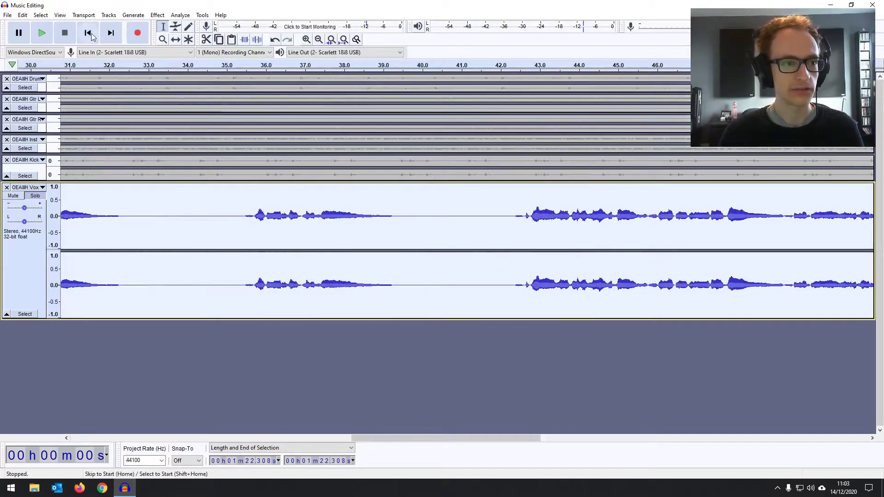
{"action": "left_click", "coordinate": [87, 33]}
{"action": "key", "text": "space"}
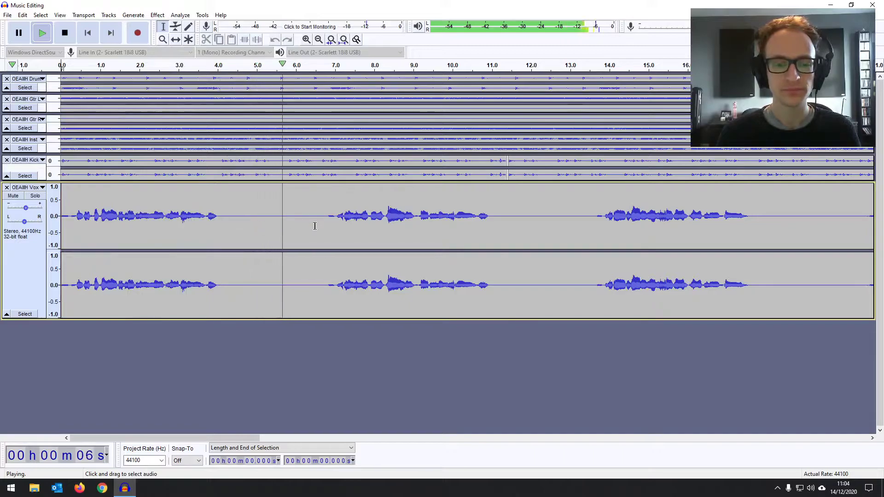
{"action": "key", "text": "space"}
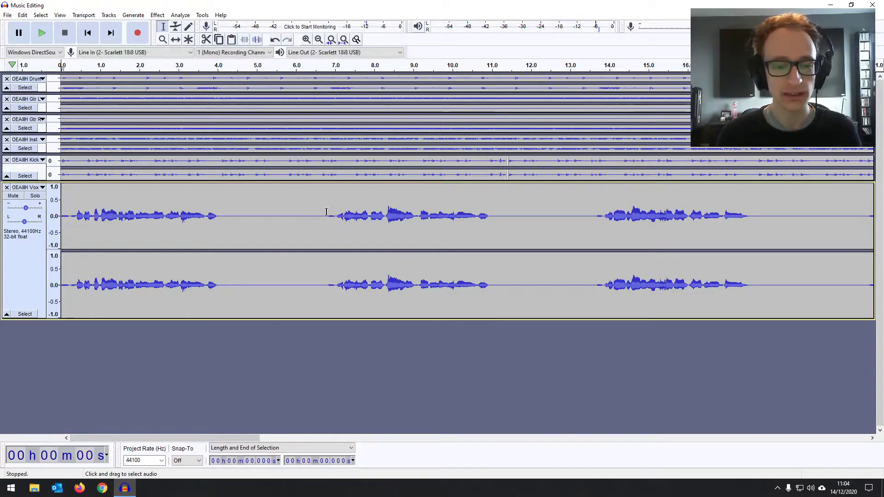
{"action": "key", "text": "space"}
Step: Stop playback, mark a point near 6.7 seconds in the vocal, and bring up the effects list
{"action": "mouse_move", "coordinate": [31, 211]}
{"action": "scroll", "coordinate": [31, 211], "scroll_direction": "down", "scroll_amount": 1}
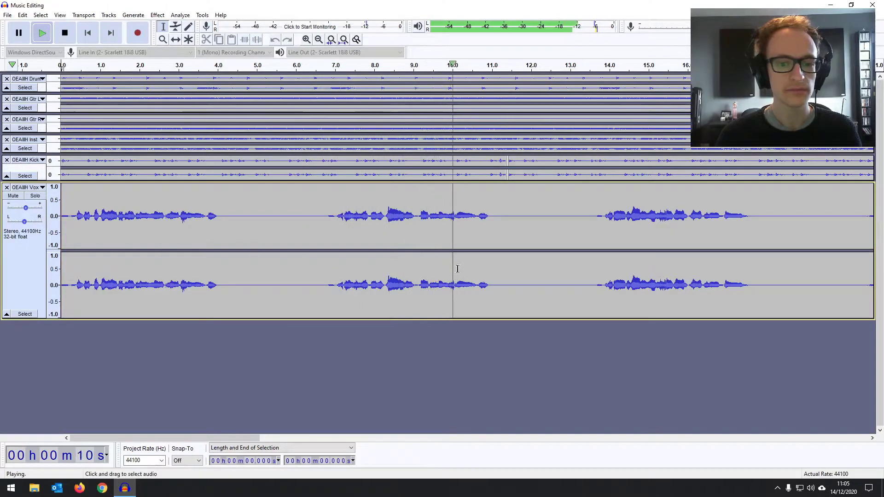
{"action": "left_click", "coordinate": [327, 210]}
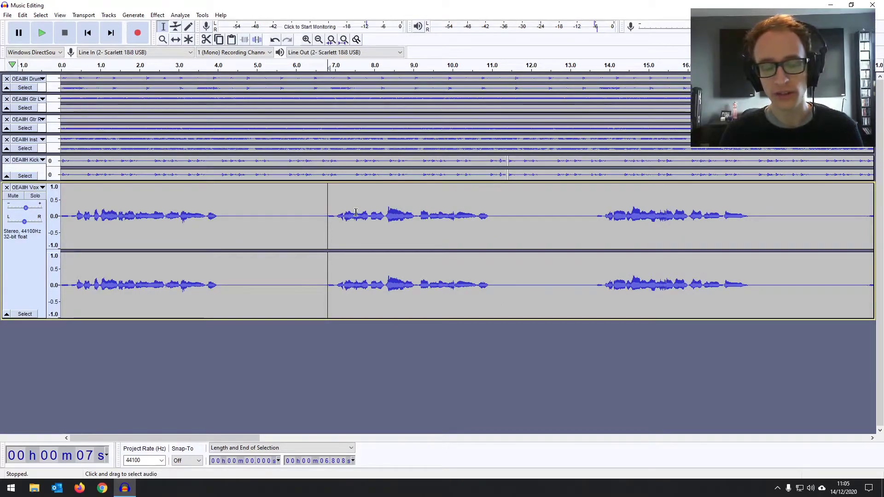
{"action": "left_click", "coordinate": [323, 208]}
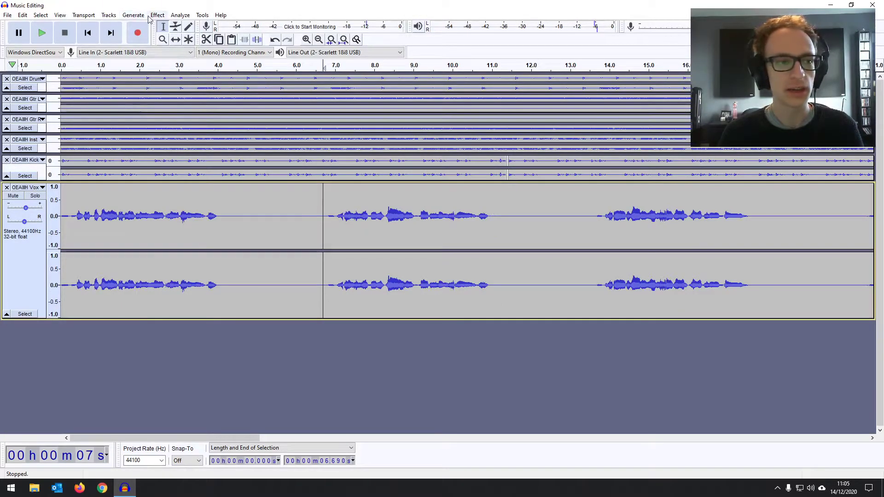
{"action": "left_click", "coordinate": [133, 15]}
Step: Flatten the Filter Curve EQ and add points for a slight lift from 4000 to 10000 Hz
{"action": "key", "text": "Escape"}
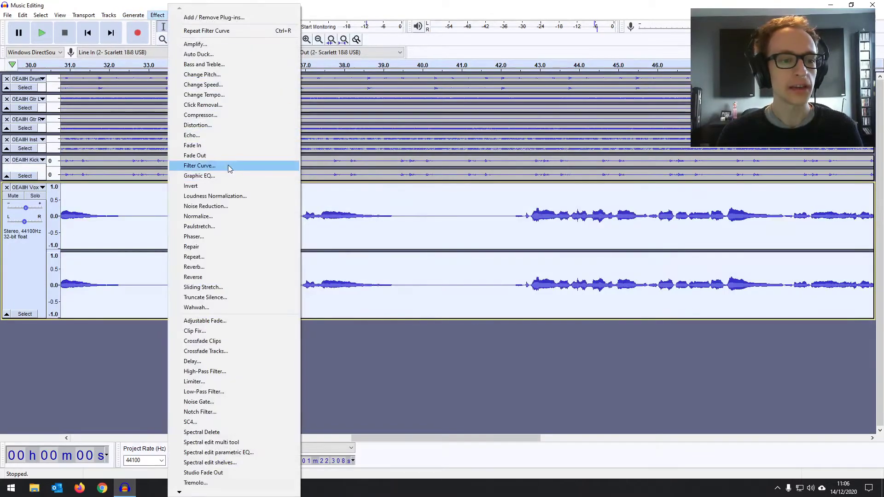
{"action": "left_click", "coordinate": [227, 167]}
{"action": "left_click", "coordinate": [432, 314]}
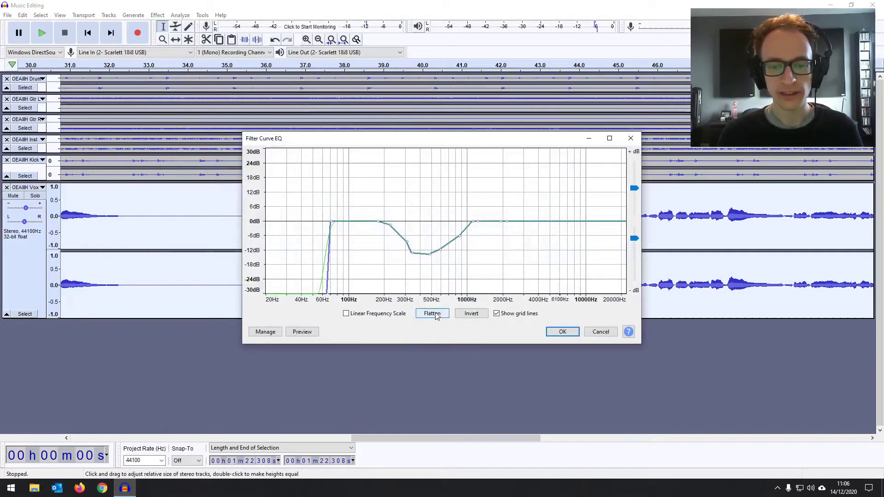
{"action": "left_click", "coordinate": [539, 221]}
{"action": "left_click", "coordinate": [593, 220]}
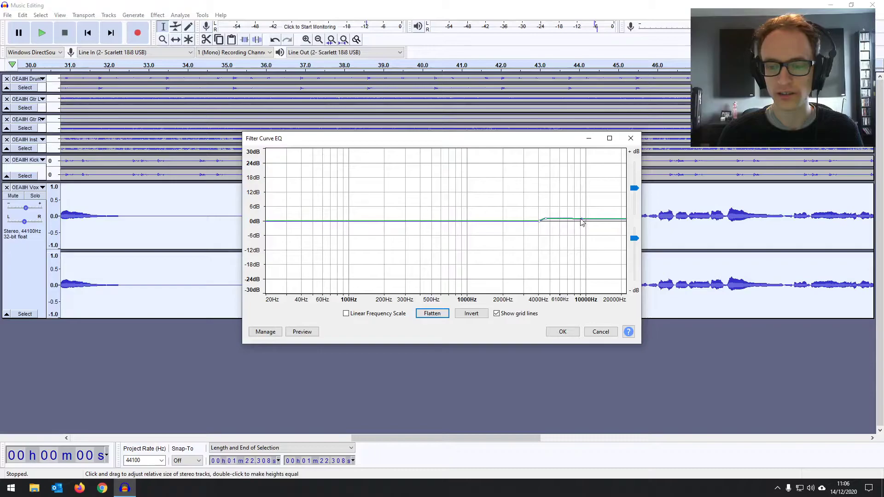
{"action": "left_click_drag", "start_coordinate": [581, 223], "coordinate": [575, 222]}
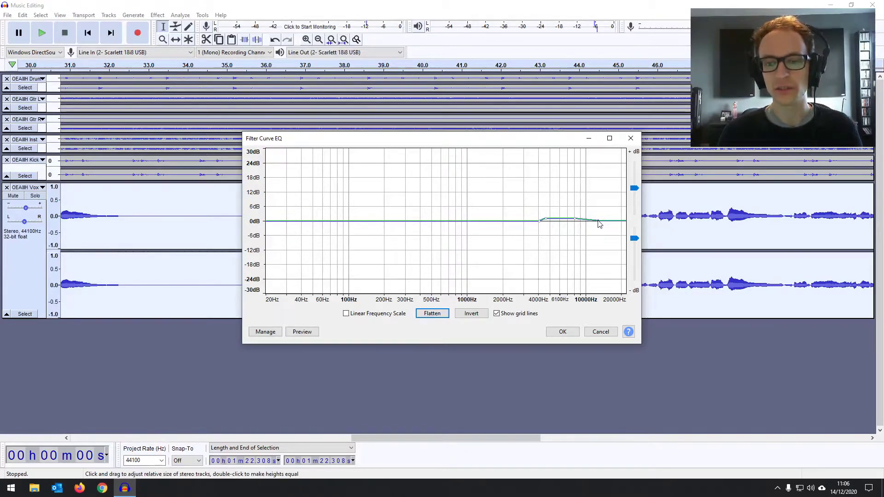
Step: Preview the EQ, apply it to the vocal, and mark about 36 seconds
{"action": "left_click", "coordinate": [305, 333]}
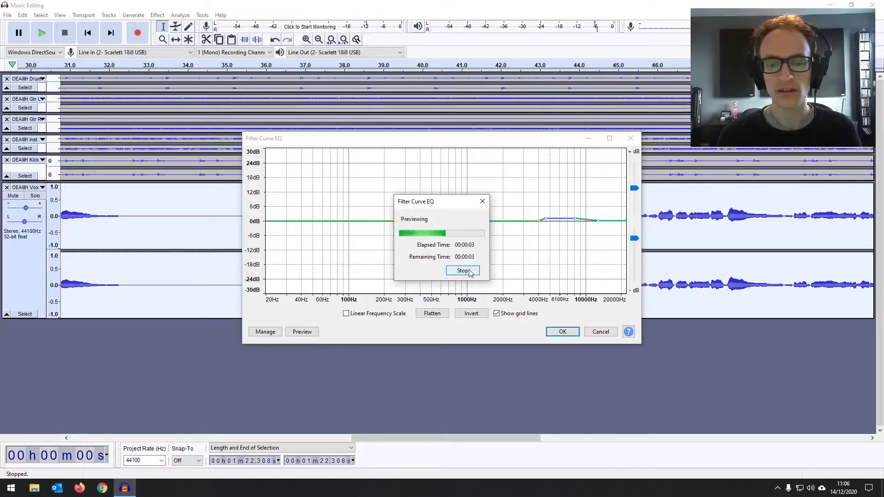
{"action": "left_click", "coordinate": [462, 271]}
{"action": "left_click", "coordinate": [562, 332]}
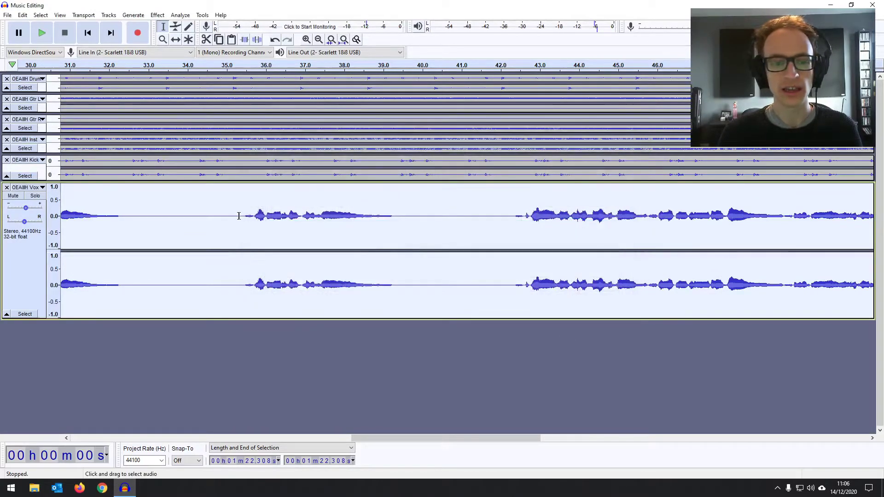
{"action": "left_click", "coordinate": [268, 230]}
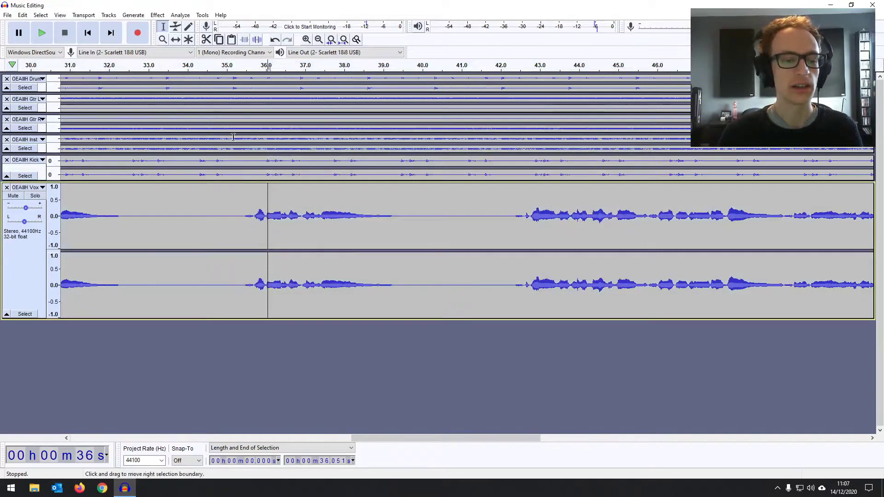
Step: Amplify the vocal track, play it back from the marked point, and select about 5.1–11.7 s
{"action": "left_click", "coordinate": [157, 14]}
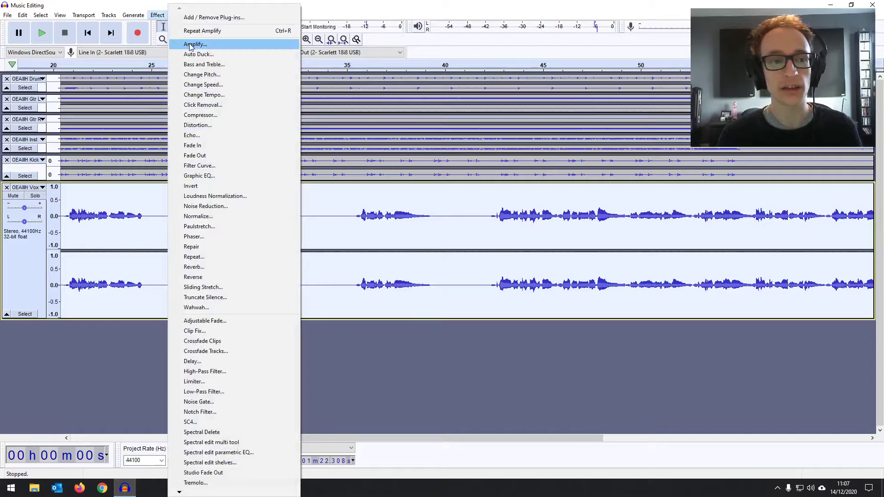
{"action": "left_click", "coordinate": [190, 44]}
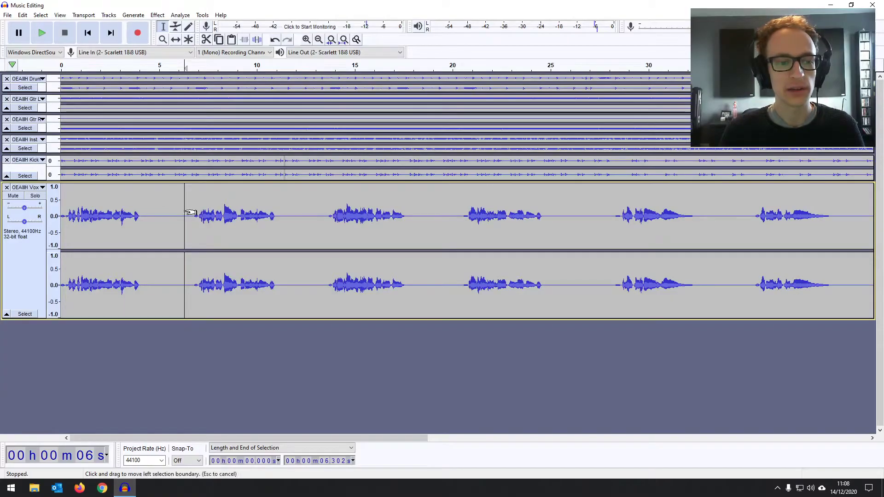
{"action": "key", "text": "space"}
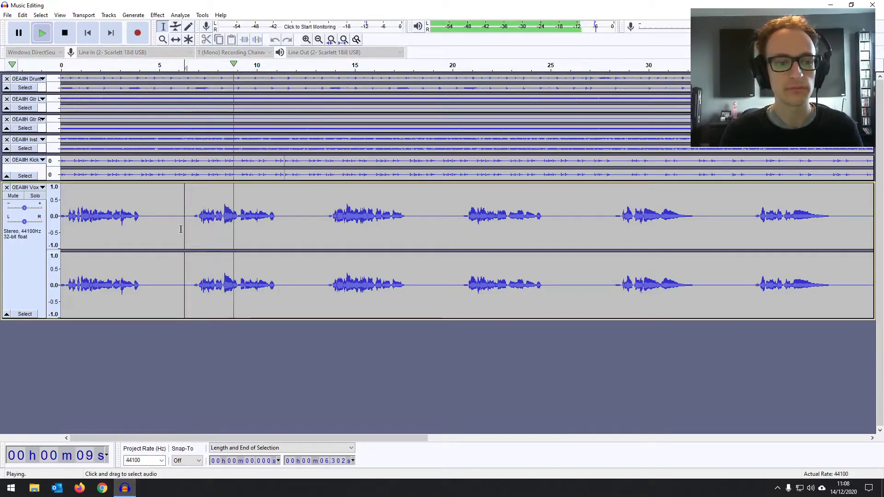
{"action": "key", "text": "space"}
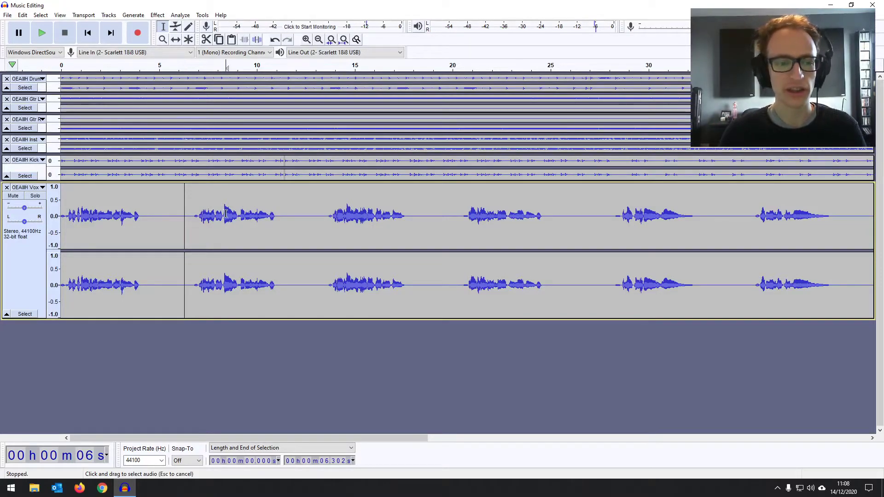
{"action": "left_click_drag", "start_coordinate": [223, 211], "coordinate": [289, 215]}
{"action": "left_click", "coordinate": [252, 214]}
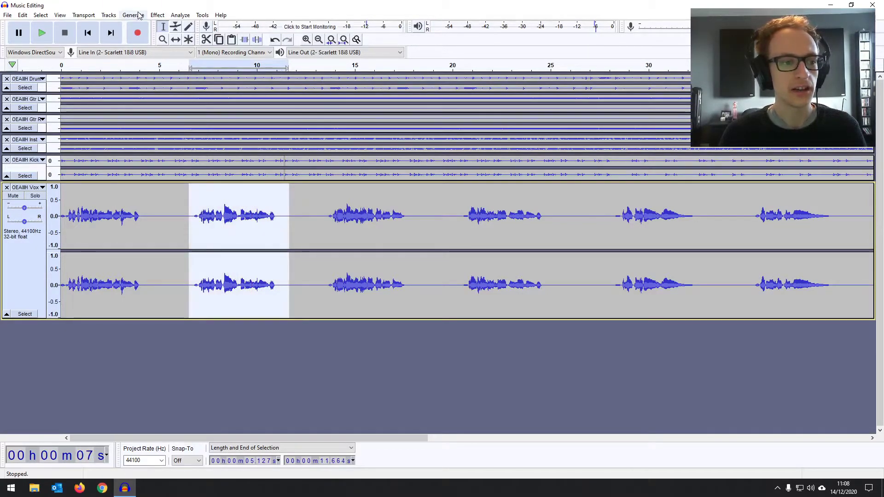
Step: Audition the Compressor at its default settings, then at a -30 dB threshold
{"action": "left_click", "coordinate": [156, 15]}
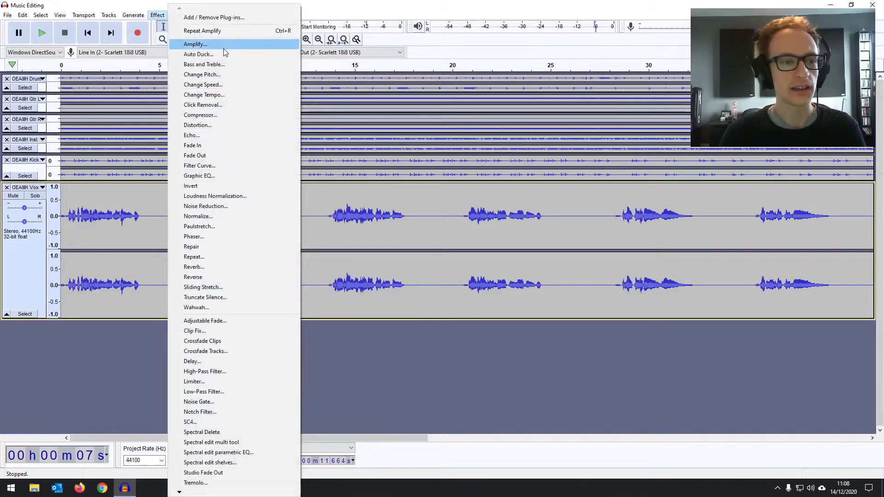
{"action": "left_click", "coordinate": [220, 115]}
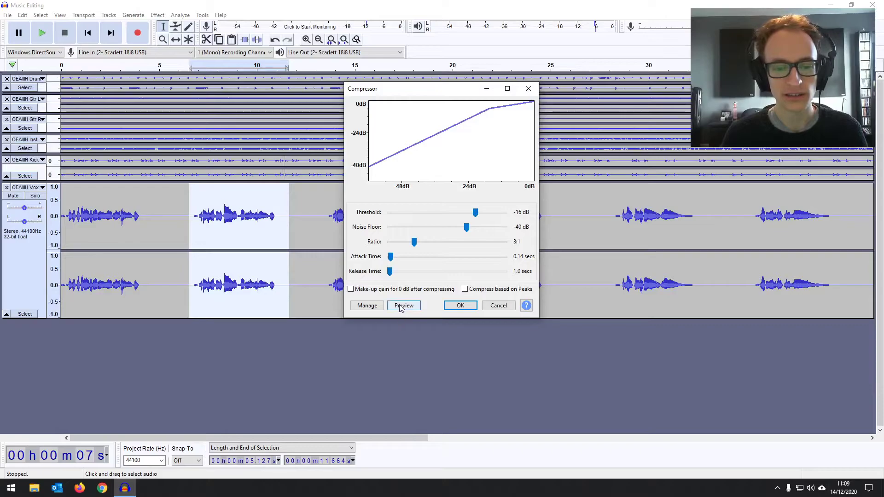
{"action": "left_click", "coordinate": [414, 307]}
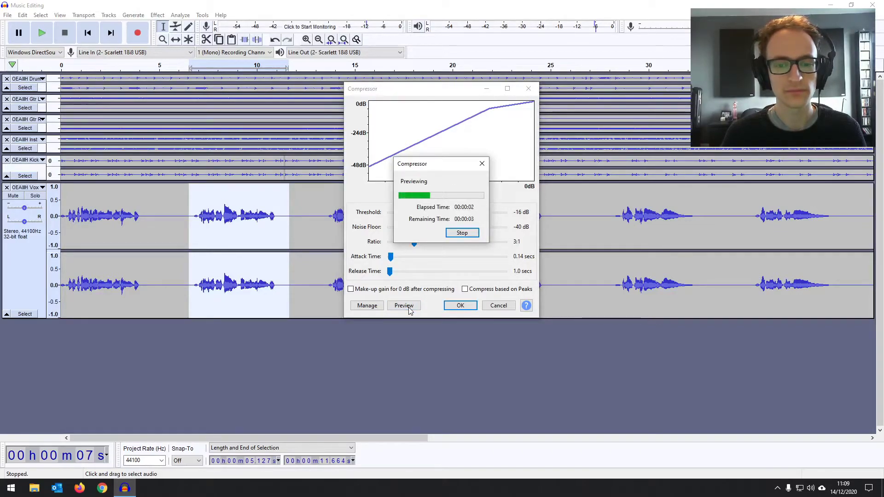
{"action": "left_click", "coordinate": [469, 233]}
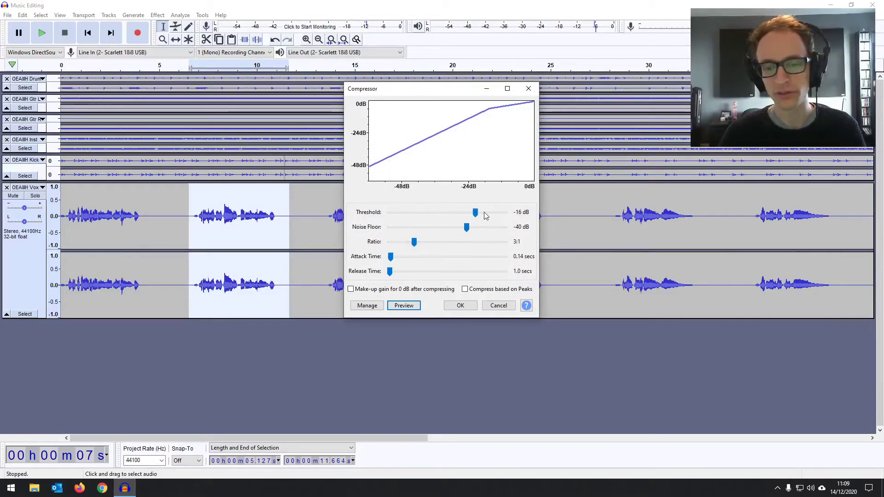
{"action": "left_click_drag", "start_coordinate": [475, 214], "coordinate": [450, 219]}
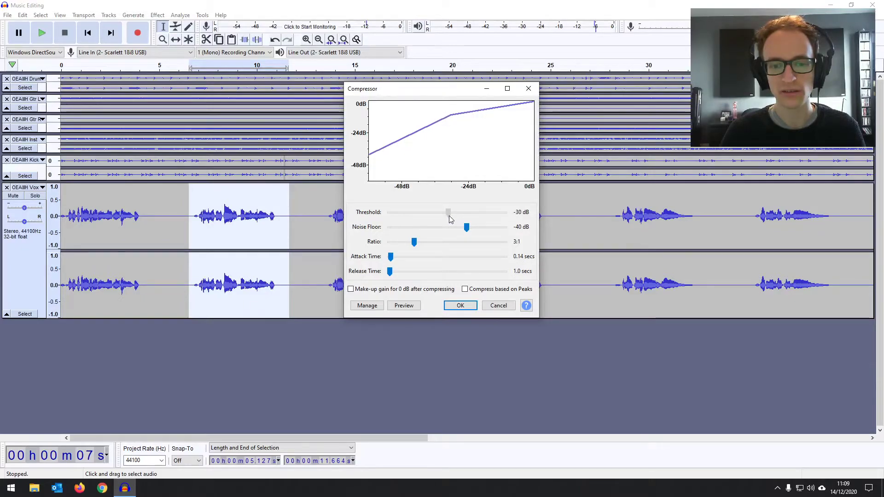
{"action": "left_click", "coordinate": [399, 310]}
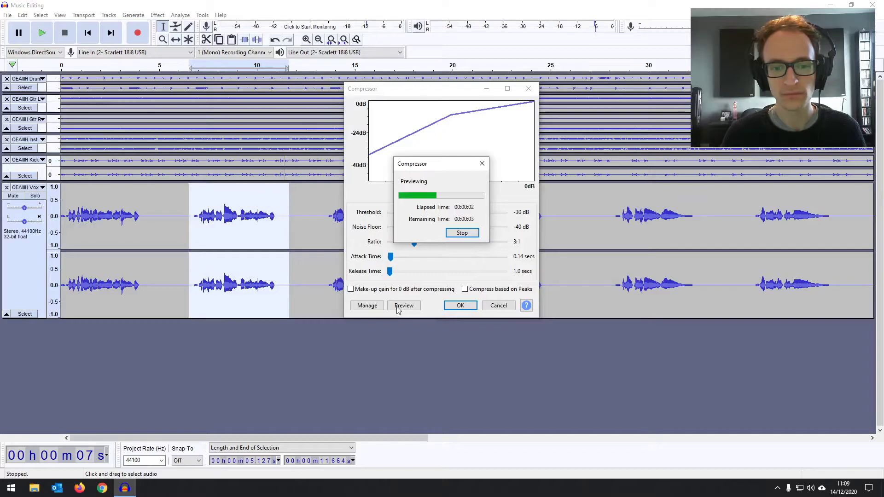
{"action": "left_click", "coordinate": [454, 234]}
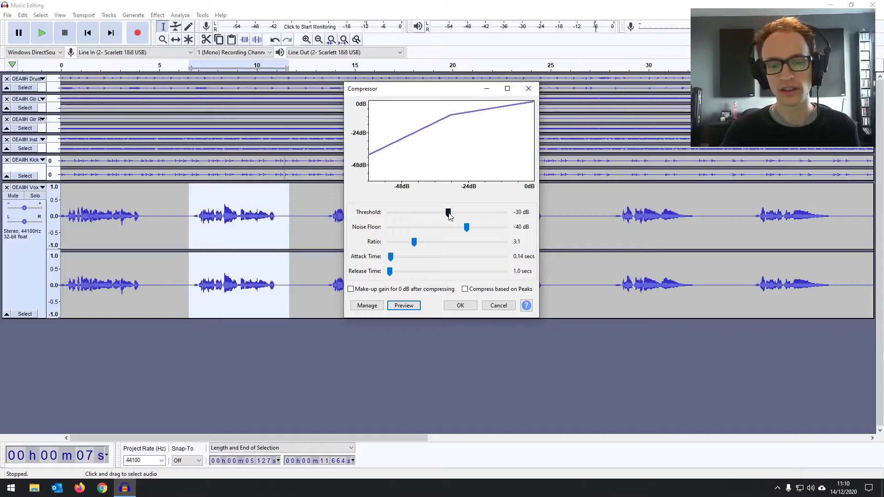
Step: Set the threshold near -22 dB, ratio about 3.4:1, a longer attack, and preview
{"action": "left_click_drag", "start_coordinate": [449, 213], "coordinate": [460, 215]}
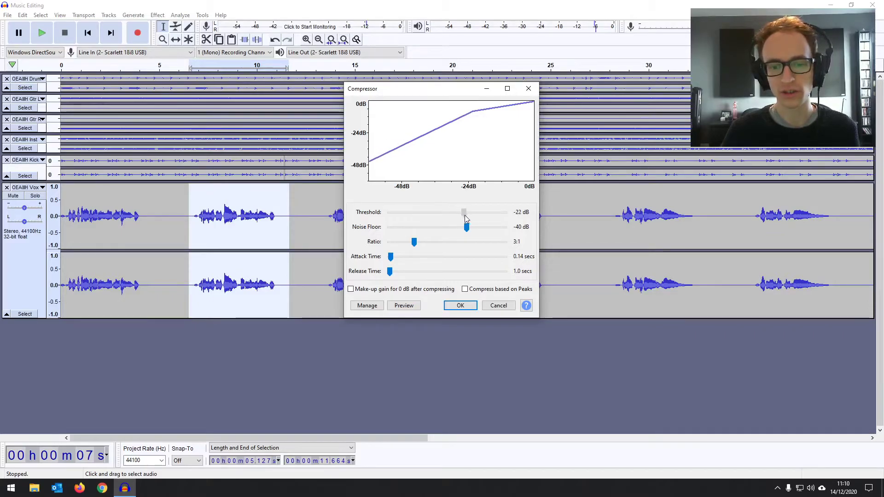
{"action": "left_click", "coordinate": [401, 306]}
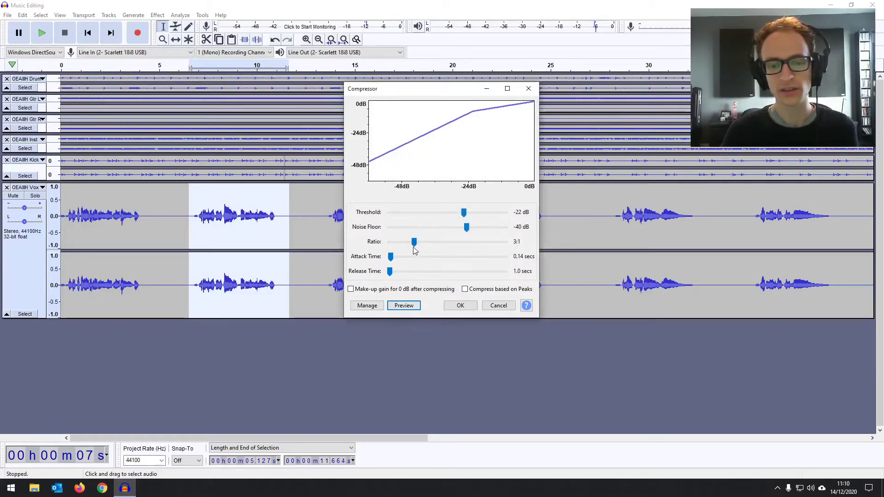
{"action": "left_click_drag", "start_coordinate": [414, 242], "coordinate": [416, 243]}
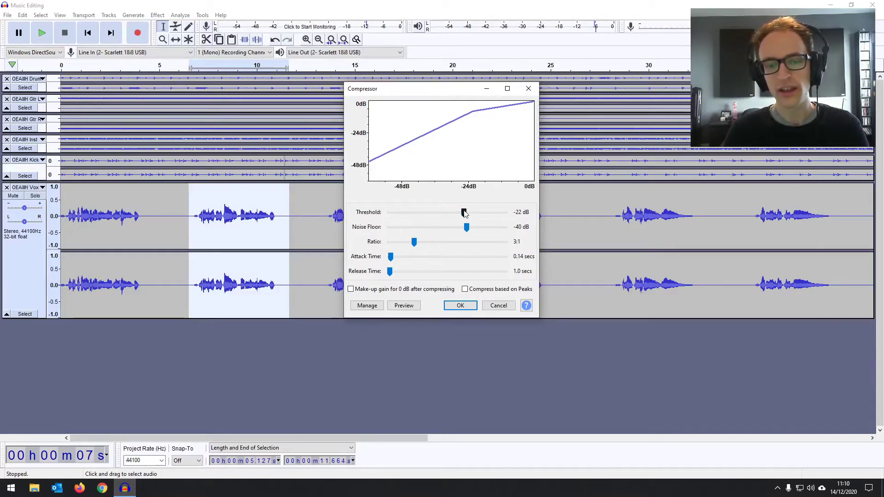
{"action": "left_click_drag", "start_coordinate": [414, 244], "coordinate": [420, 247]}
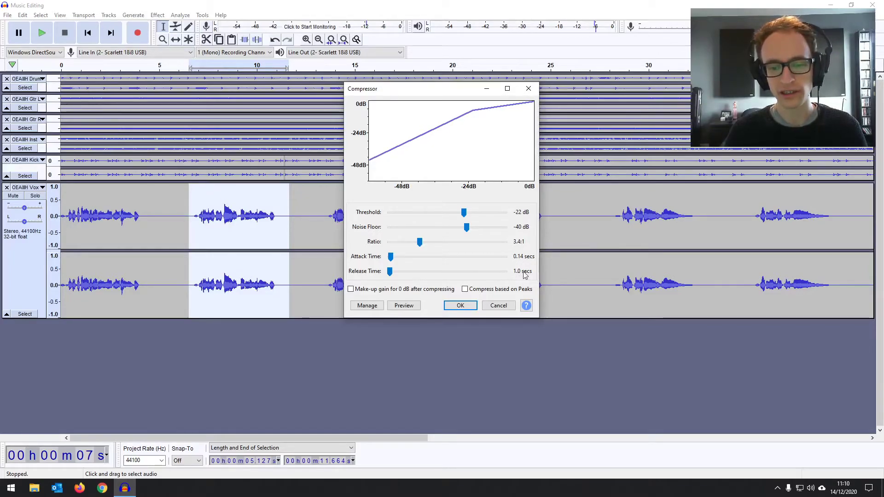
{"action": "left_click_drag", "start_coordinate": [391, 257], "coordinate": [394, 263]}
{"action": "left_click", "coordinate": [404, 305]}
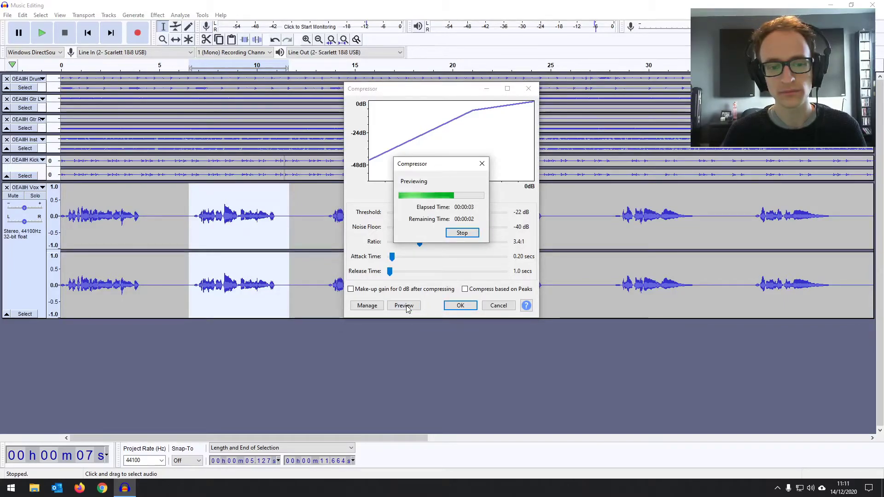
{"action": "left_click", "coordinate": [462, 233]}
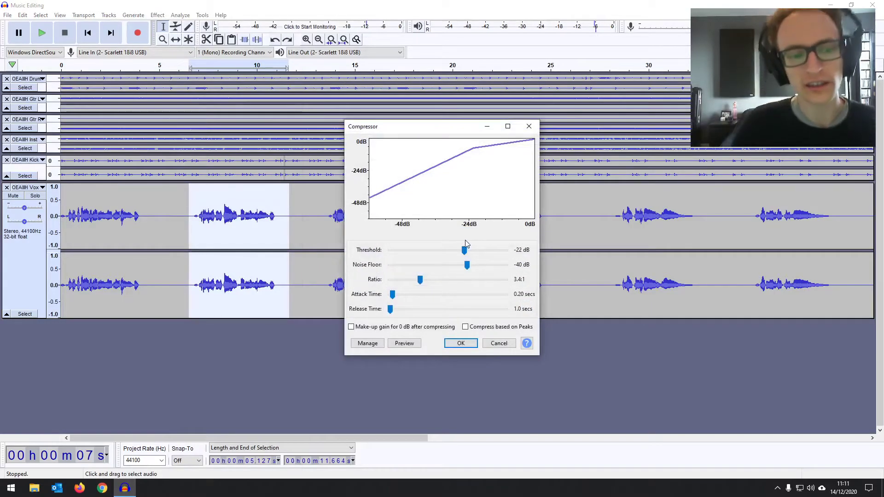
Step: Raise the threshold to -18 dB and audition the compression
{"action": "left_click_drag", "start_coordinate": [465, 250], "coordinate": [472, 252]}
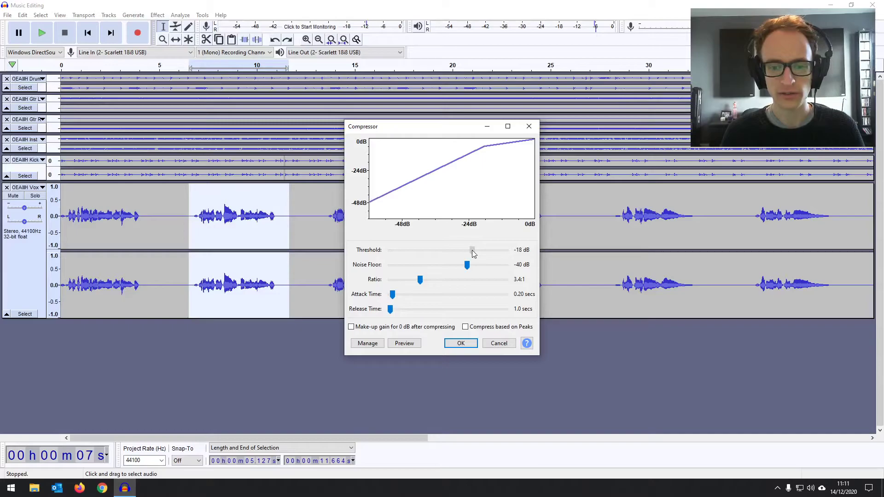
{"action": "left_click", "coordinate": [414, 346]}
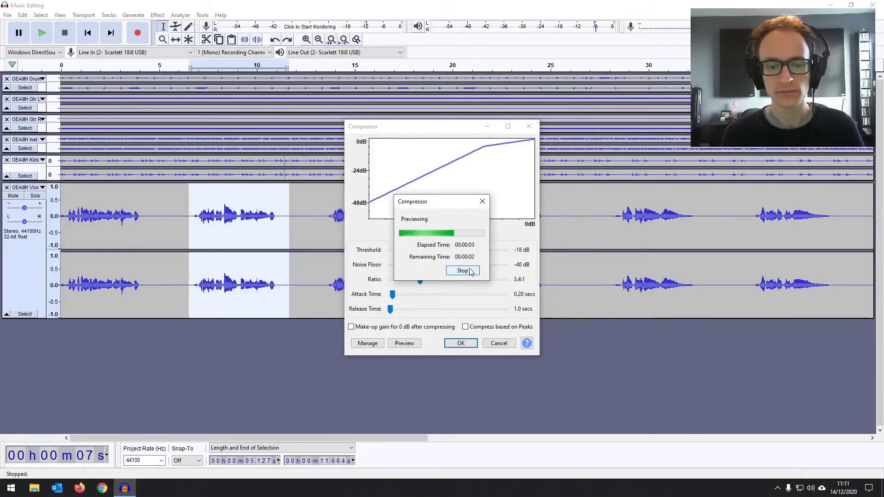
{"action": "left_click", "coordinate": [468, 270]}
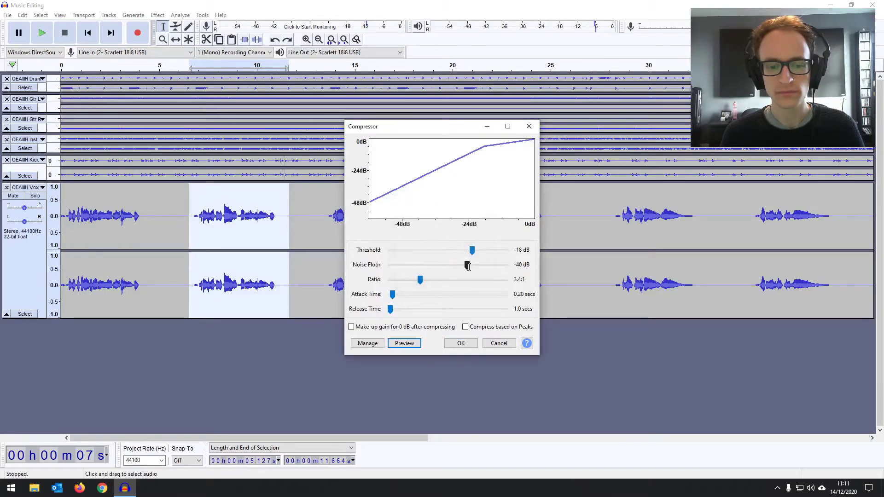
Step: Apply the compression, then reselect the vocal phrase from 5.1 to 11.7 s
{"action": "left_click", "coordinate": [459, 344]}
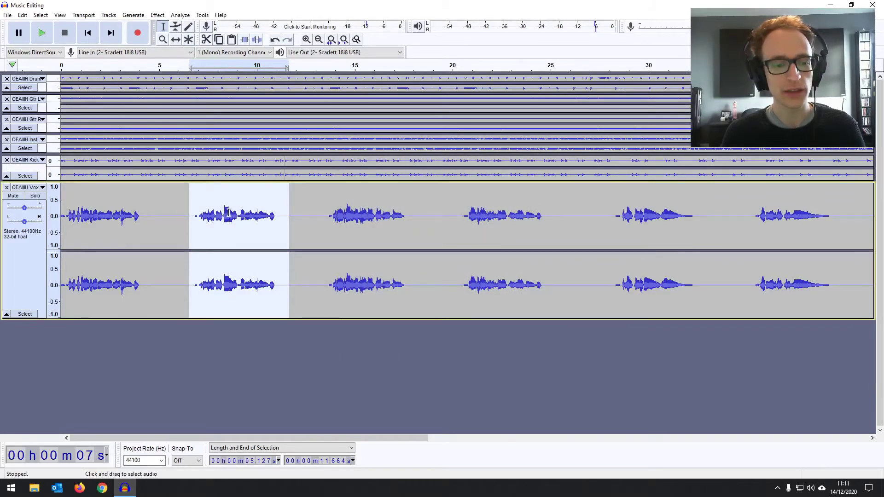
{"action": "left_click", "coordinate": [208, 214]}
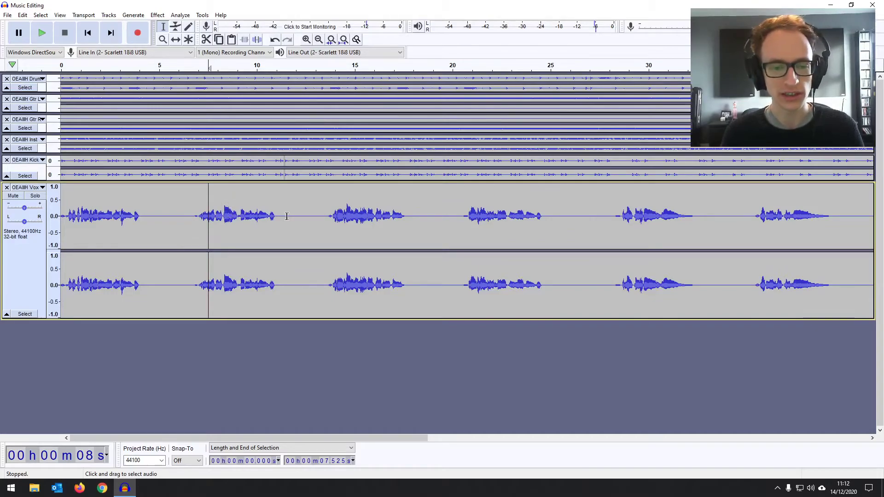
{"action": "left_click", "coordinate": [189, 213]}
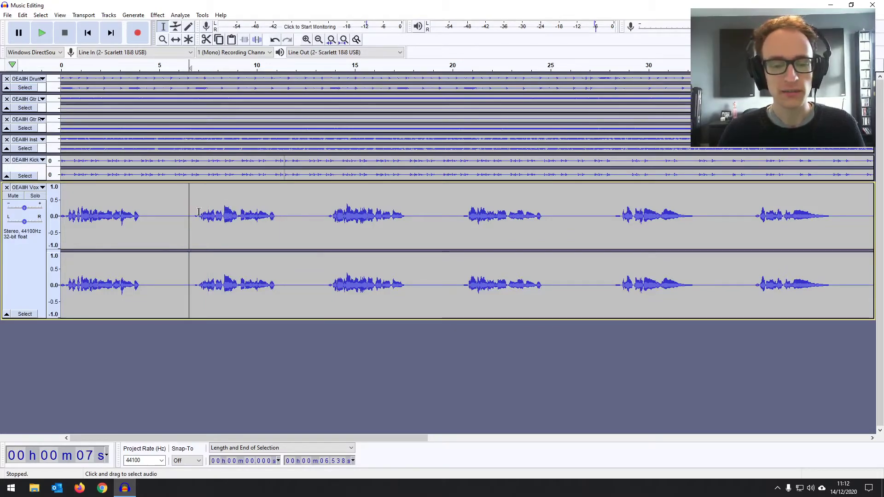
{"action": "double_click", "coordinate": [234, 219]}
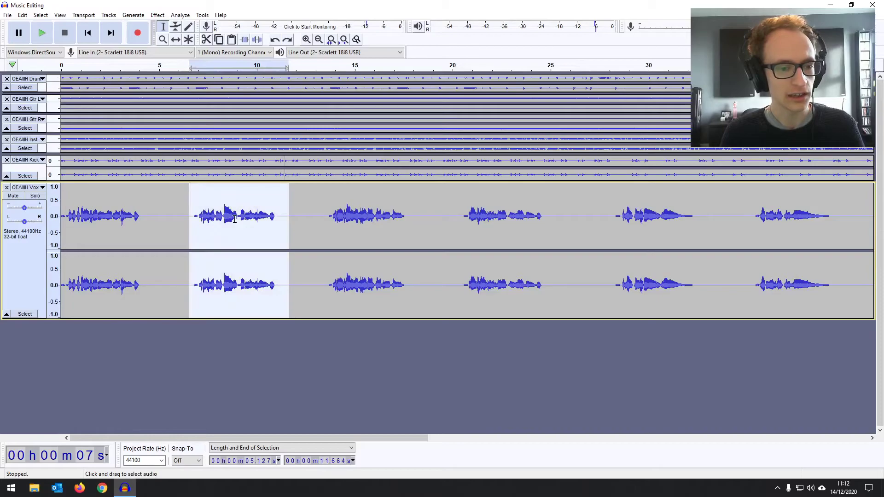
Step: Zoom out, select and then clear the whole vocal clip, and zoom into the first minute
{"action": "left_click", "coordinate": [319, 39]}
{"action": "left_click", "coordinate": [319, 39]}
{"action": "left_click", "coordinate": [319, 39]}
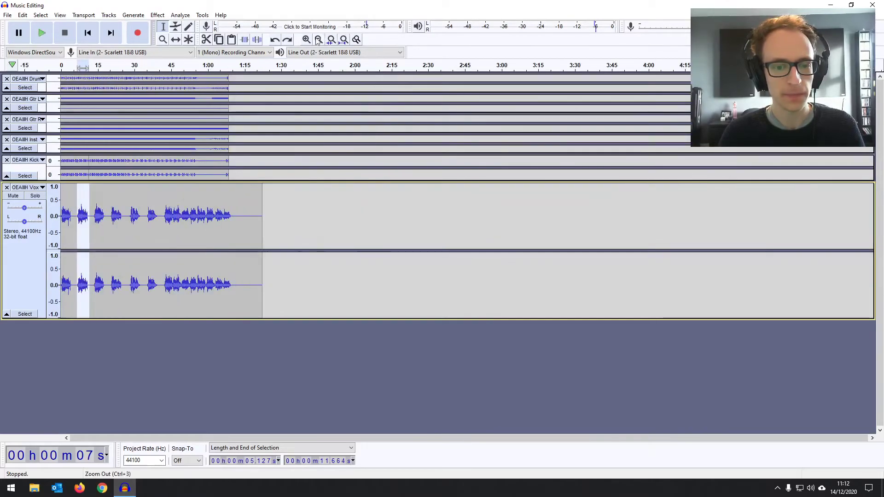
{"action": "left_click_drag", "start_coordinate": [264, 213], "coordinate": [64, 202]}
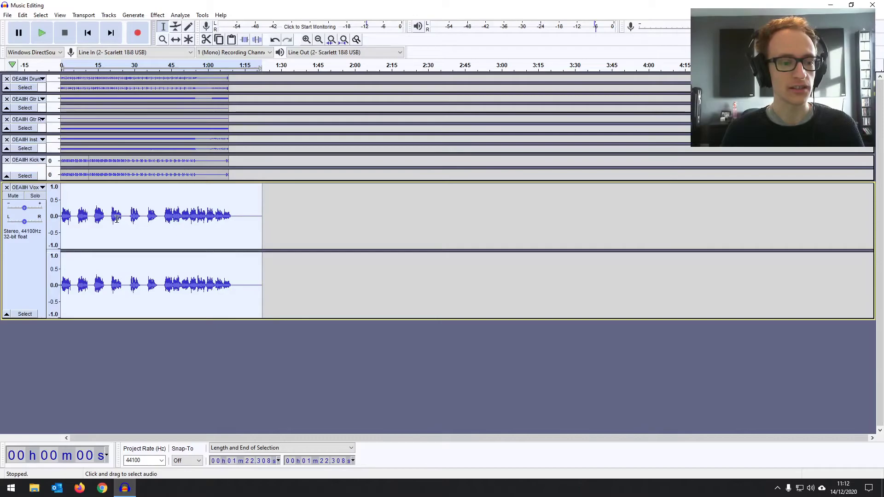
{"action": "left_click", "coordinate": [88, 32]}
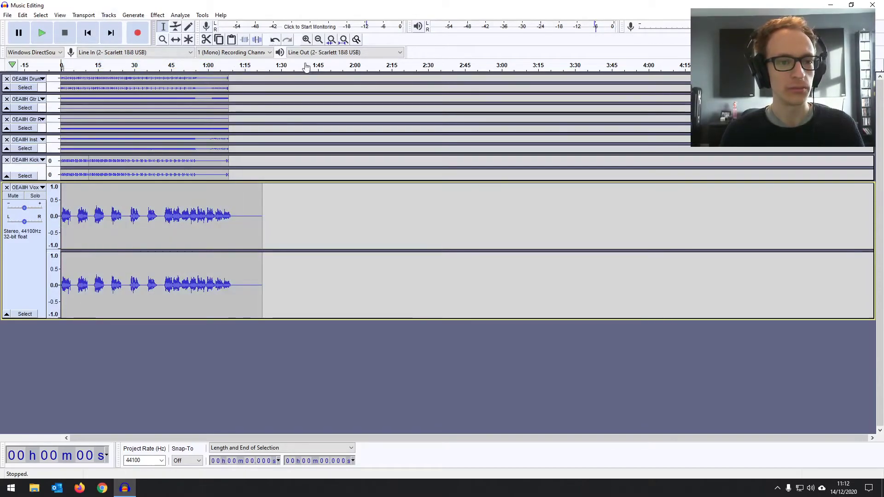
{"action": "left_click", "coordinate": [306, 40]}
{"action": "left_click", "coordinate": [306, 39]}
{"action": "key", "text": "space"}
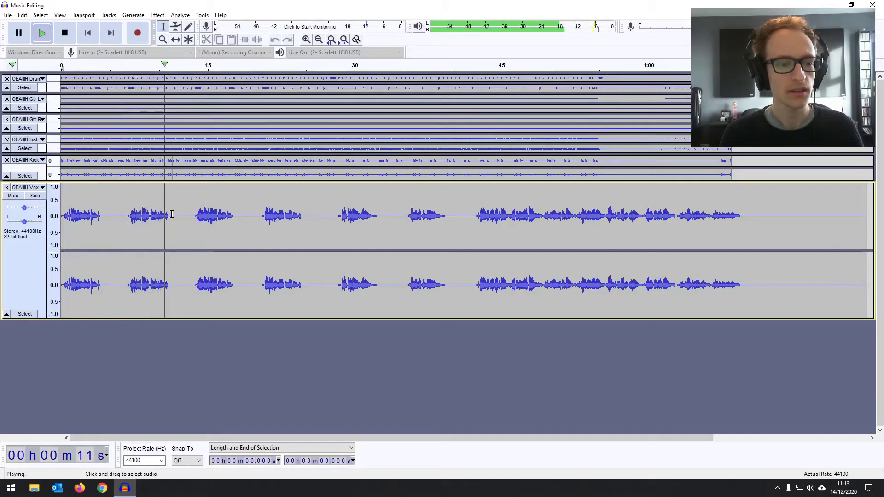
{"action": "key", "text": "space"}
{"action": "left_click", "coordinate": [124, 209]}
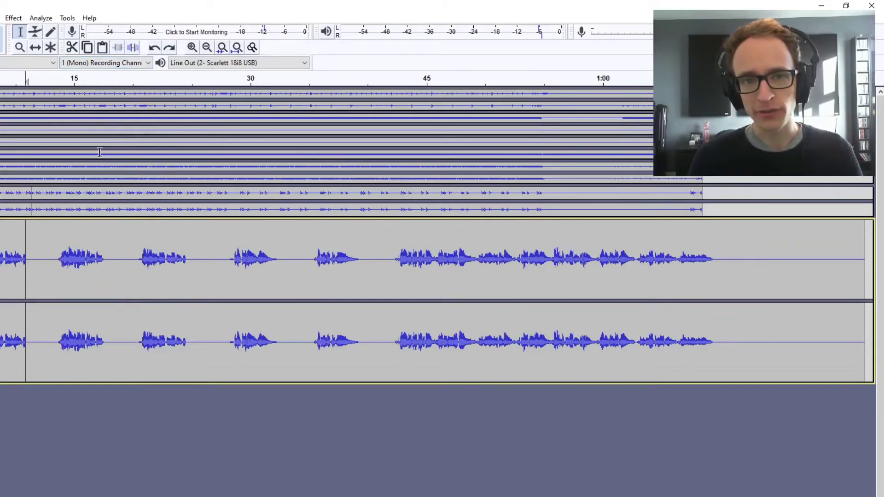
Step: Dismiss the effects list unused, move the cursor later, and select the vocal's end section
{"action": "left_click", "coordinate": [15, 21]}
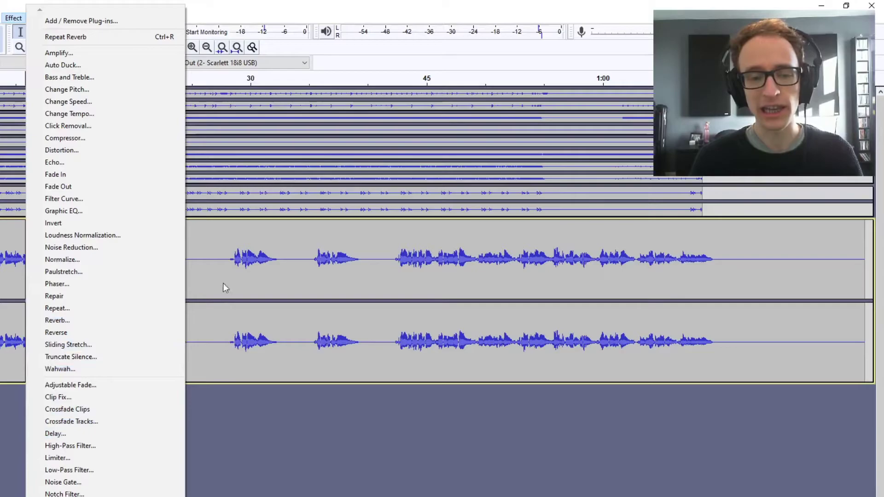
{"action": "left_click", "coordinate": [214, 266]}
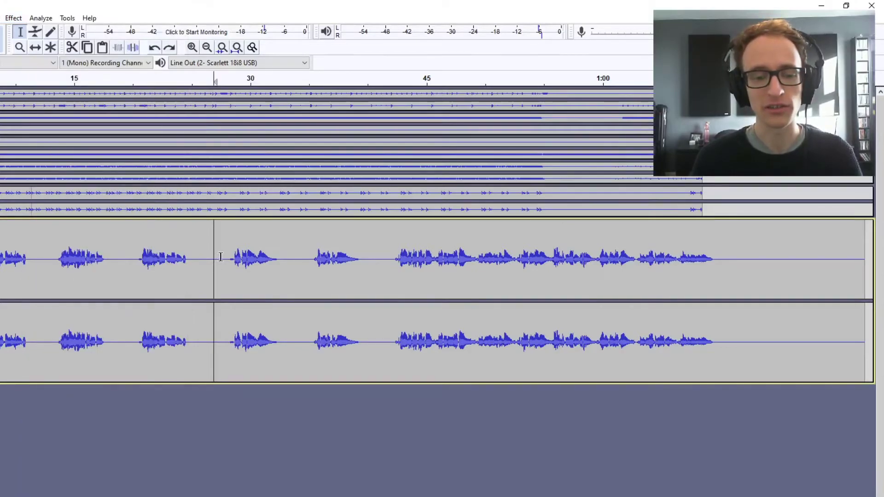
{"action": "left_click", "coordinate": [226, 255]}
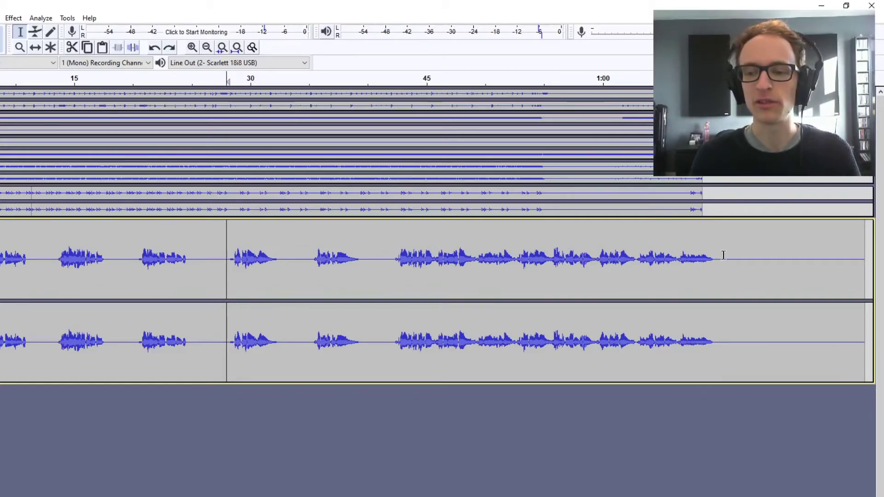
{"action": "left_click_drag", "start_coordinate": [722, 255], "coordinate": [643, 255]}
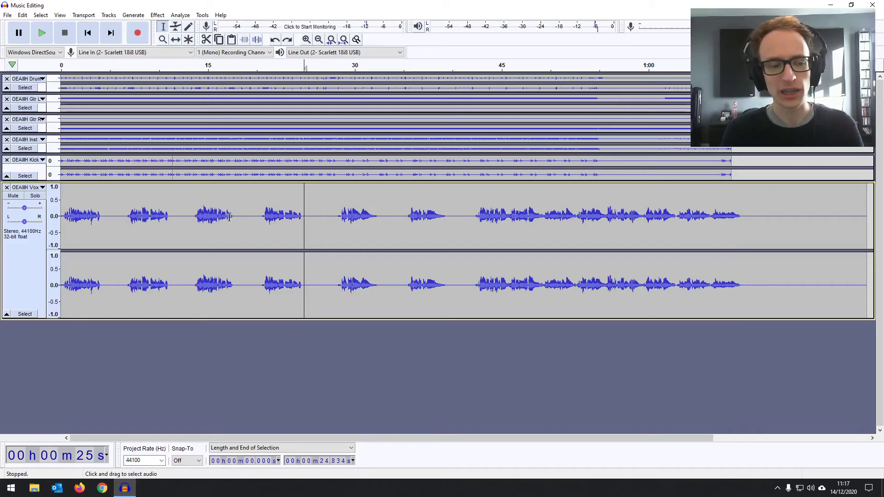
Step: Select the whole vocal clip and audition the default Reverb on it
{"action": "double_click", "coordinate": [479, 202]}
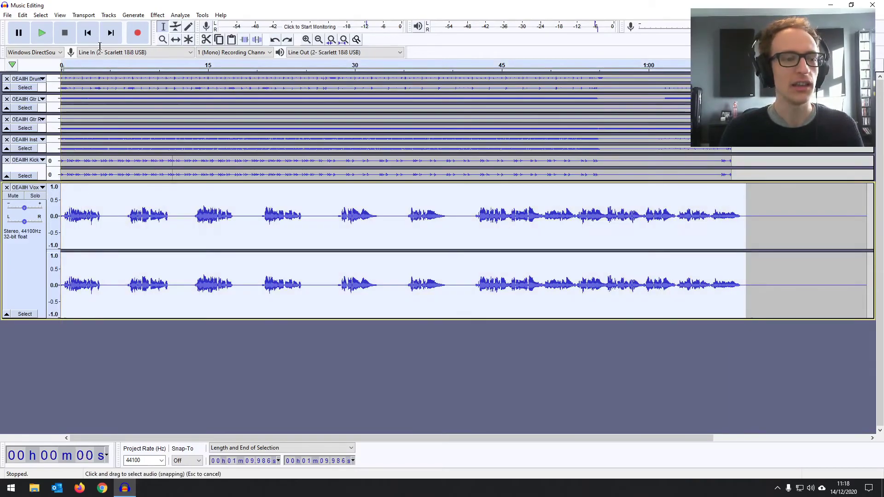
{"action": "left_click", "coordinate": [157, 16]}
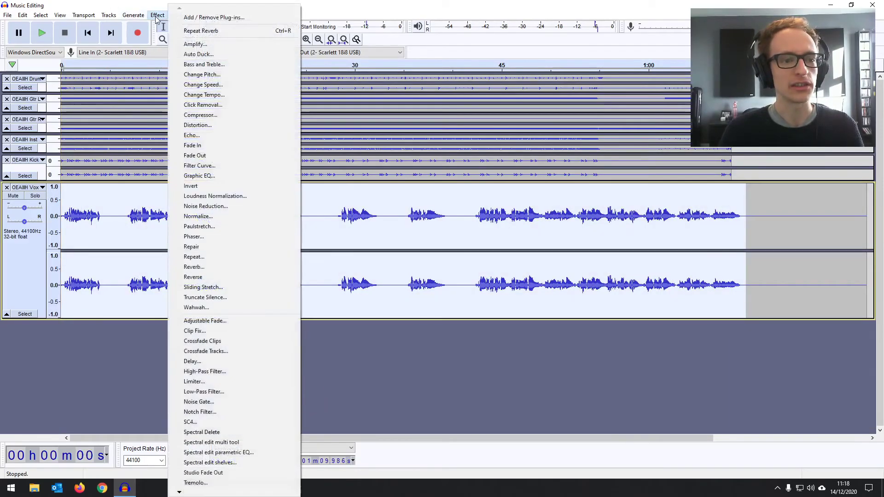
{"action": "left_click", "coordinate": [222, 267]}
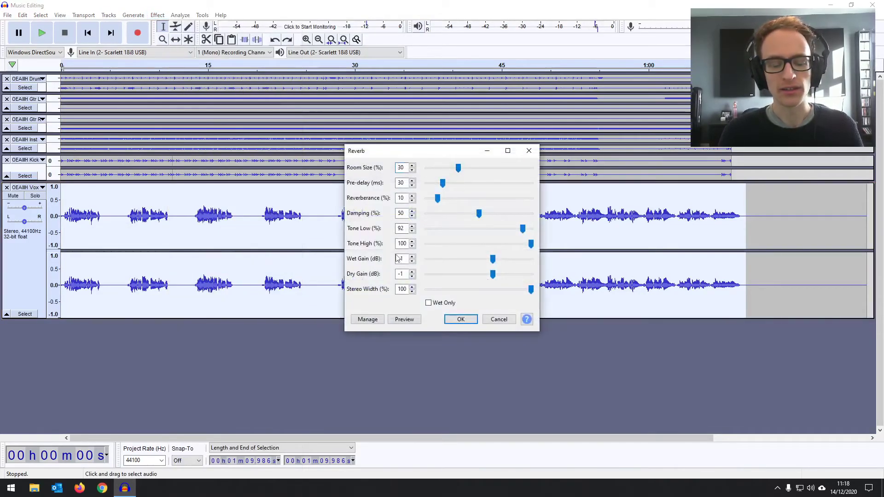
{"action": "left_click", "coordinate": [403, 319]}
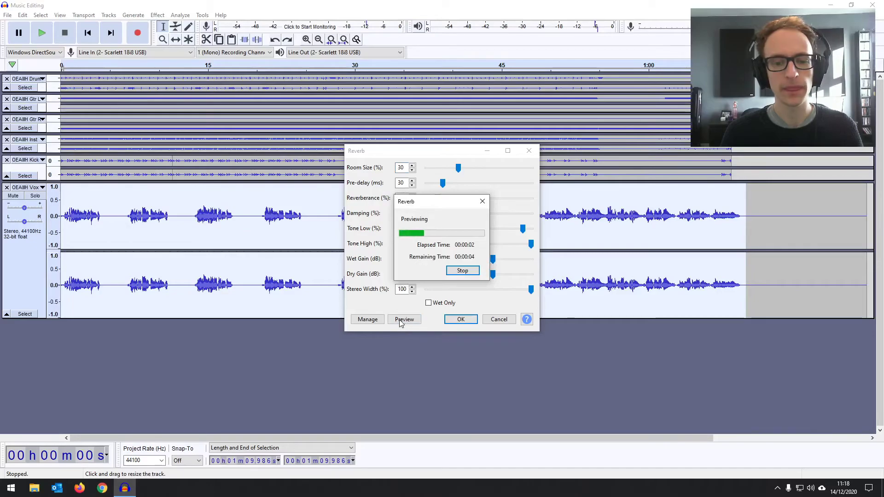
{"action": "left_click", "coordinate": [463, 271]}
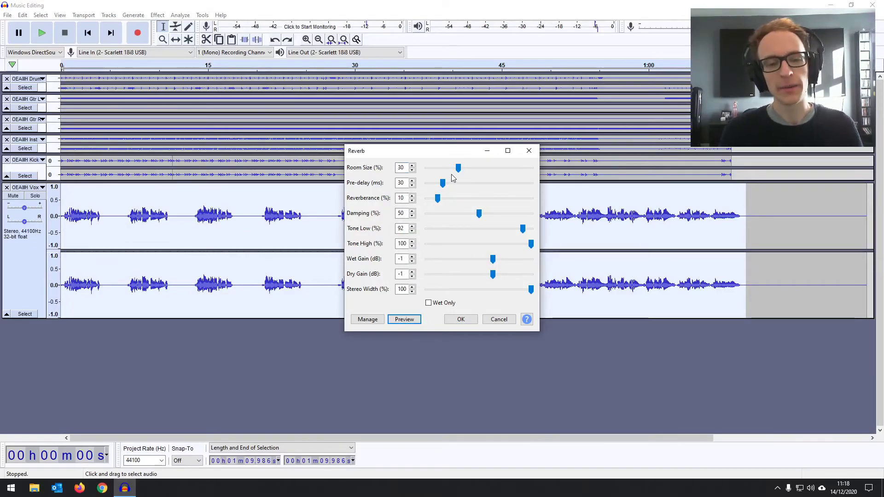
Step: Set Reverb room size to 20% and reverberance to 8%, preview, and apply it
{"action": "left_click_drag", "start_coordinate": [458, 169], "coordinate": [457, 170]}
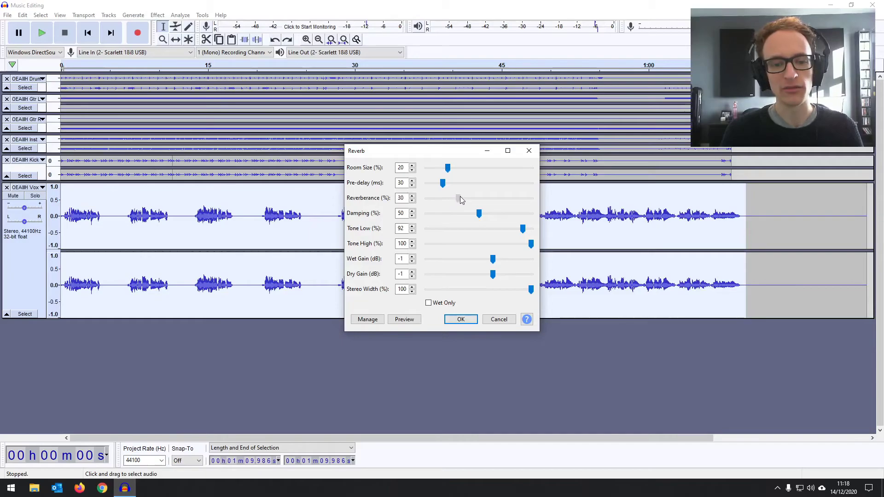
{"action": "left_click", "coordinate": [406, 321]}
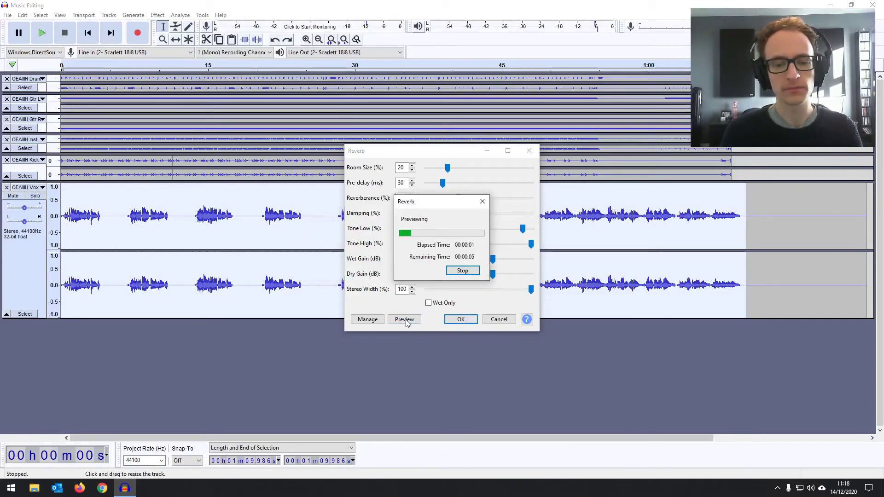
{"action": "left_click", "coordinate": [463, 271]}
{"action": "left_click_drag", "start_coordinate": [459, 198], "coordinate": [432, 200]}
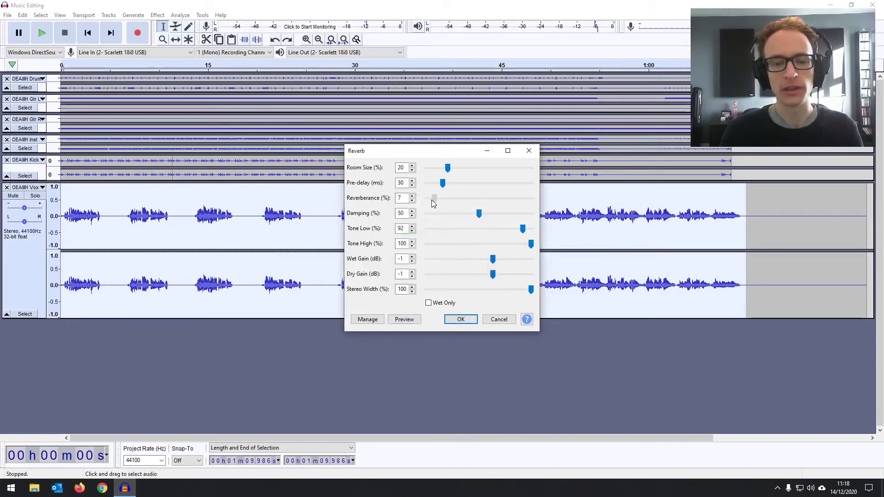
{"action": "left_click", "coordinate": [454, 319]}
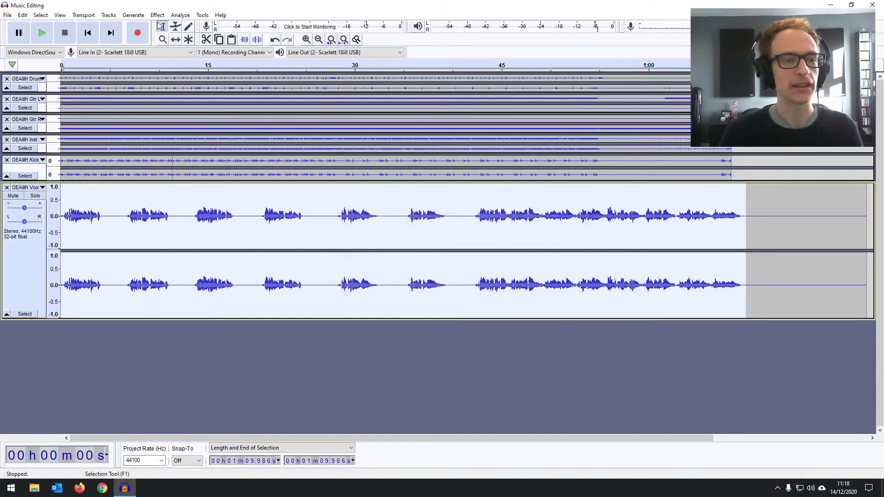
{"action": "left_click", "coordinate": [129, 205]}
{"action": "key", "text": "space"}
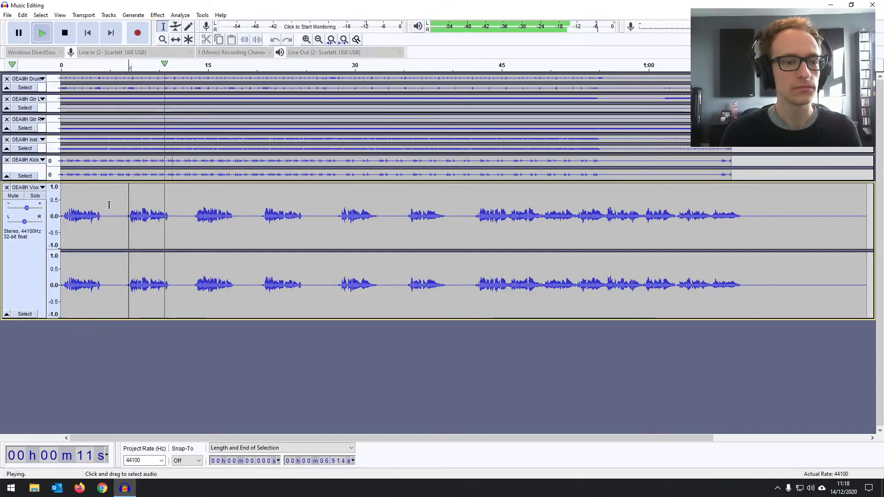
{"action": "key", "text": "space"}
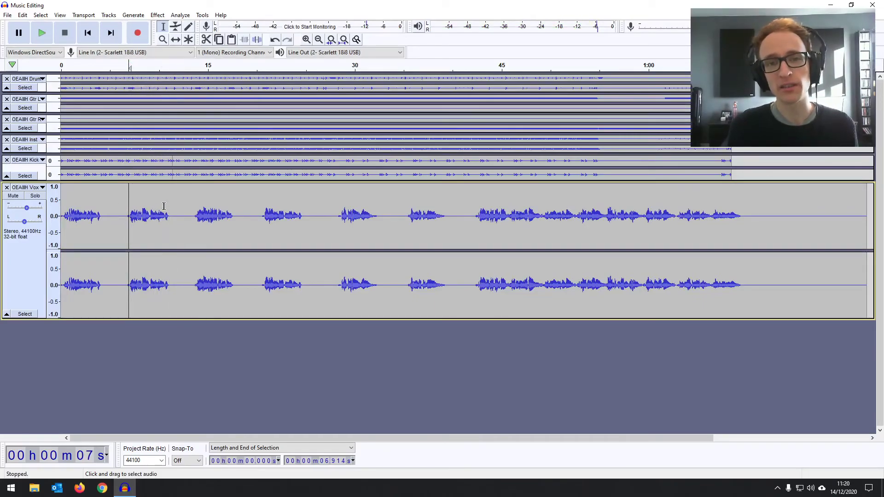